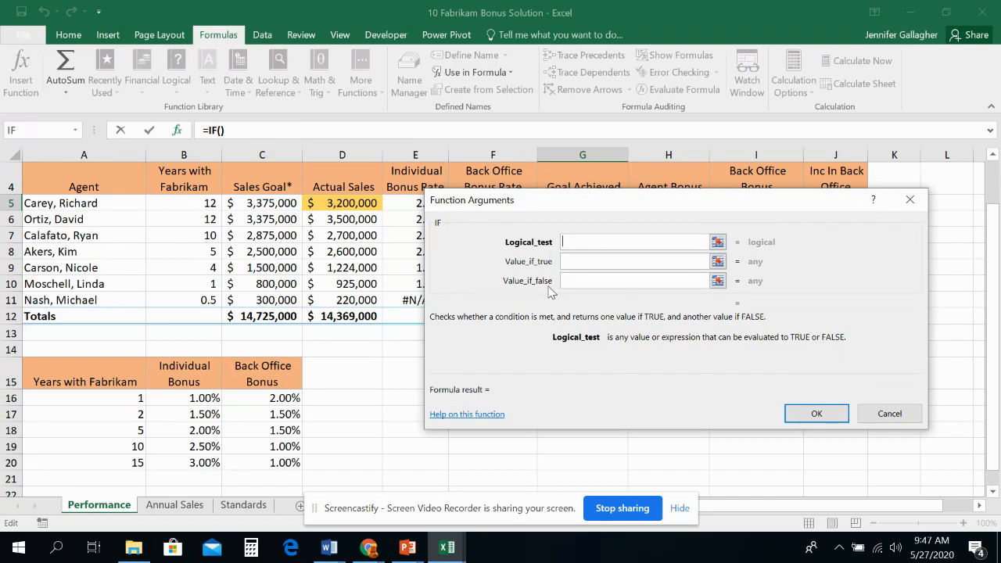
Step: Set the logical test of the IF function in G5 to D5>=C5, comparing actual sales with the sales goal
{"action": "left_click_drag", "start_coordinate": [569, 205], "coordinate": [577, 286]}
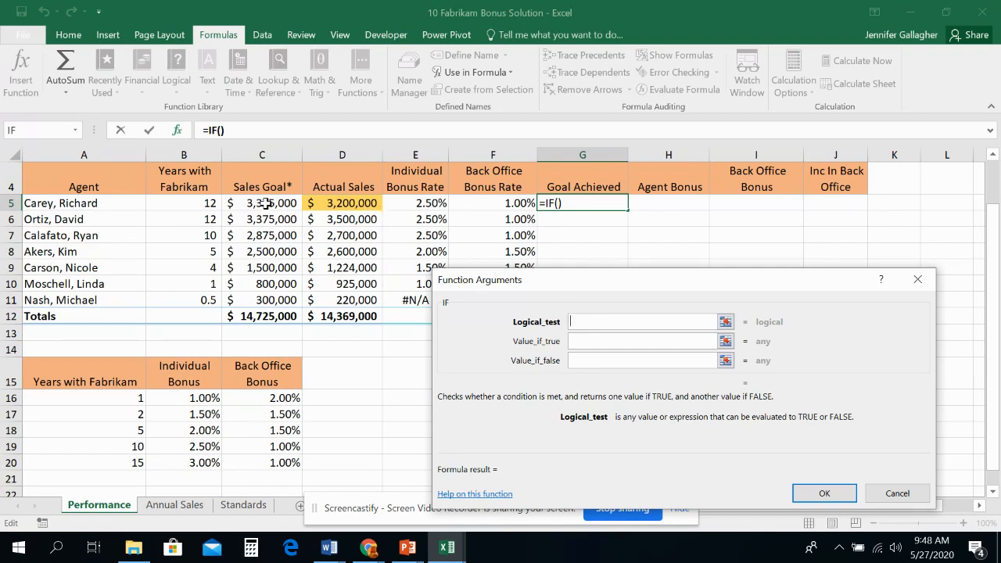
{"action": "left_click", "coordinate": [325, 204]}
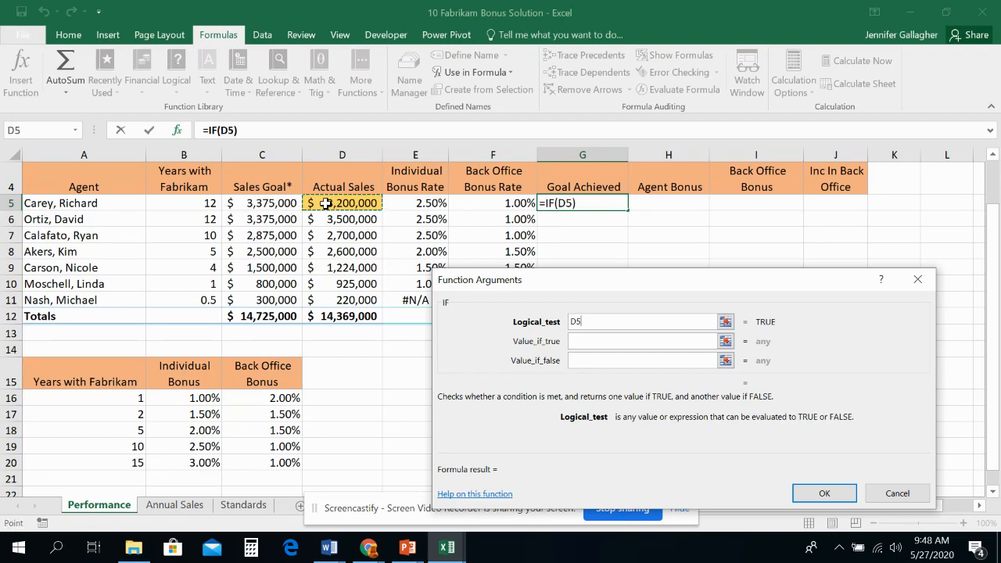
{"action": "type", "text": ">="}
{"action": "left_click", "coordinate": [286, 202]}
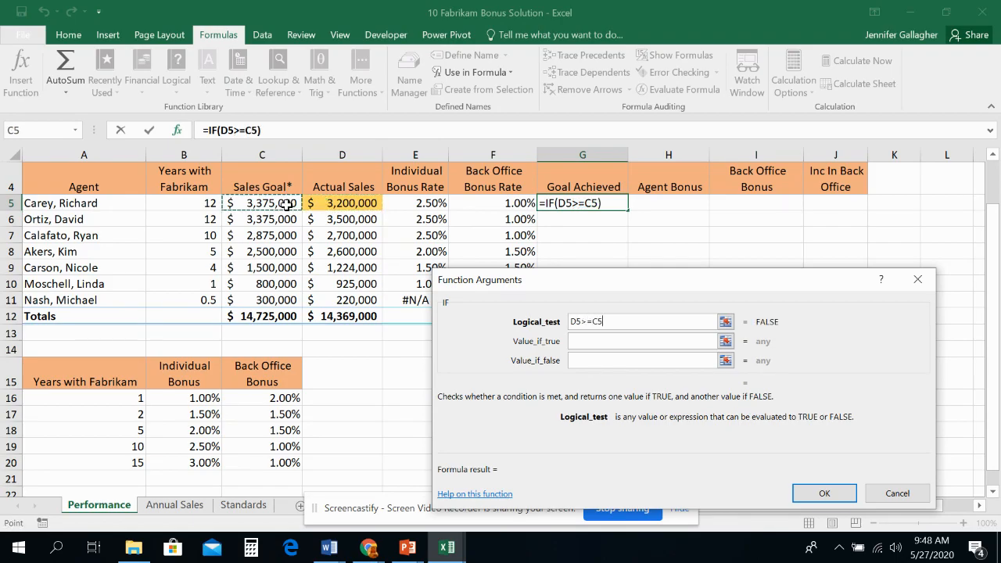
Step: Make the G5 IF function return "Yes" when true and "No" when false, and enter the formula
{"action": "left_click", "coordinate": [675, 342]}
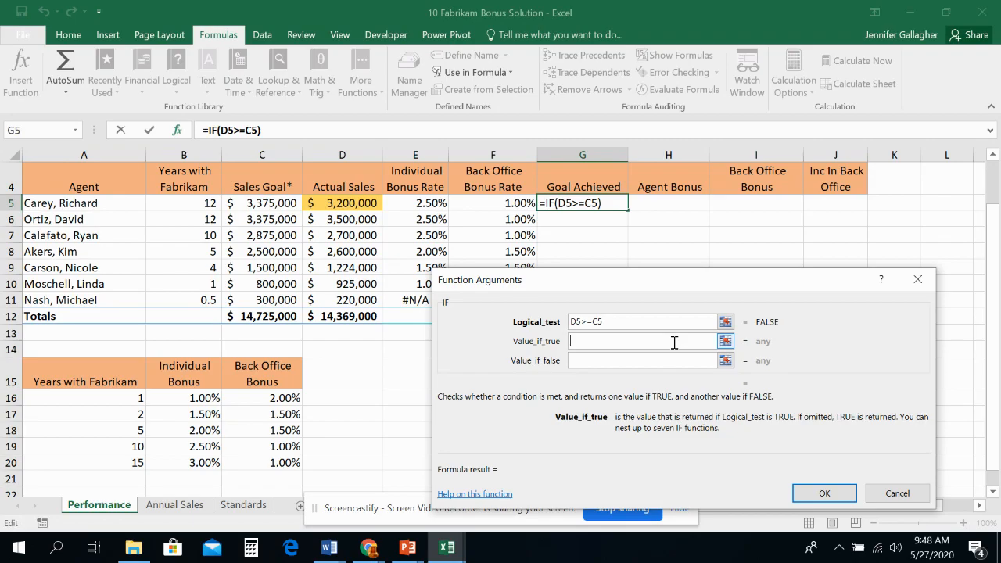
{"action": "type", "text": "Yes"}
{"action": "left_click", "coordinate": [715, 359]}
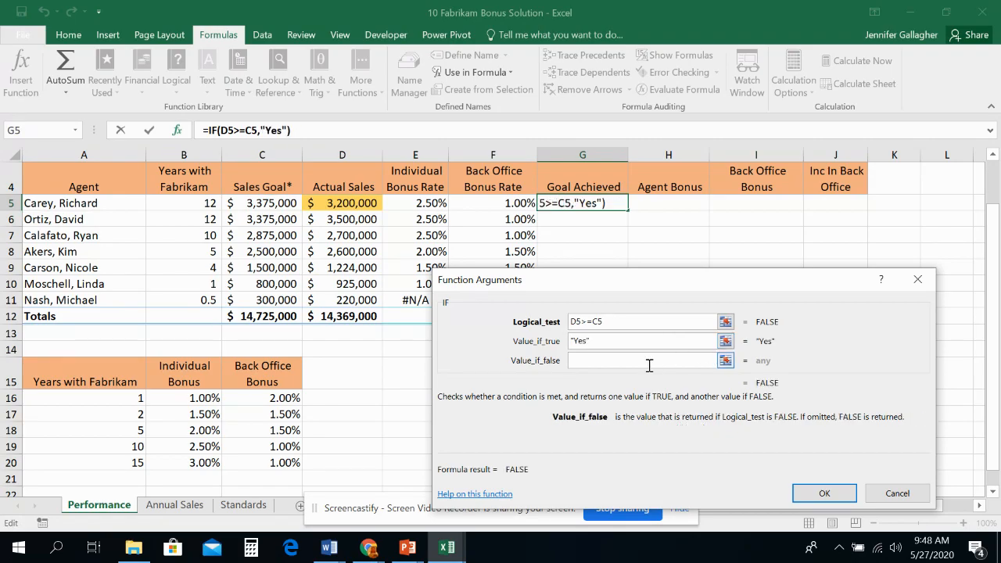
{"action": "type", "text": "No"}
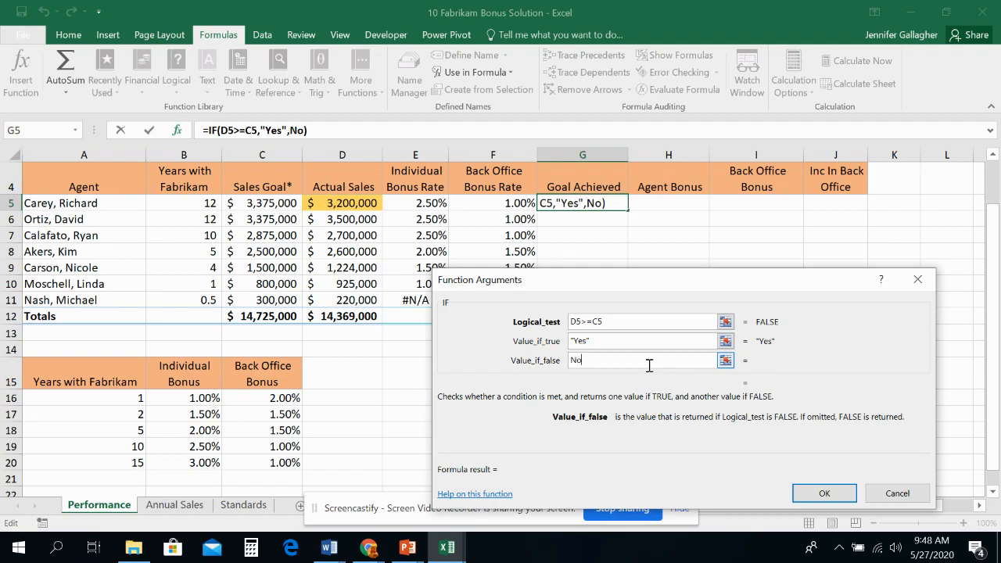
{"action": "left_click", "coordinate": [605, 343]}
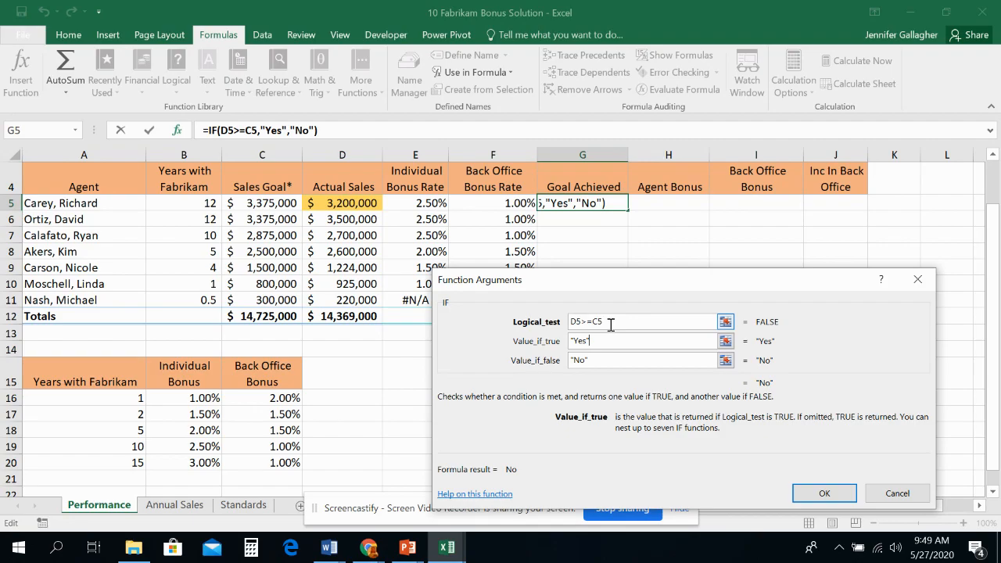
{"action": "left_click", "coordinate": [818, 493]}
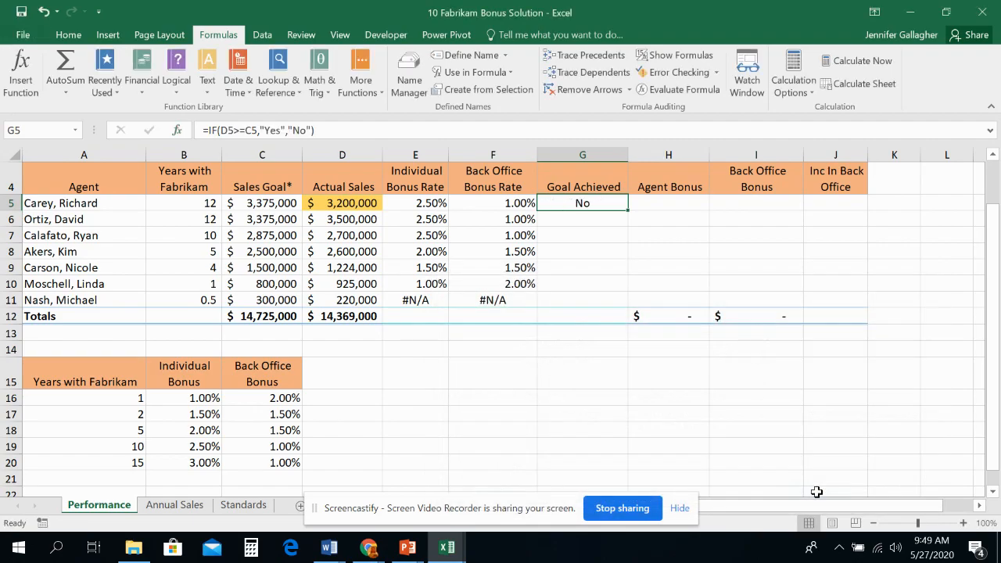
Step: Copy the Goal Achieved formula from G5 down through G12
{"action": "left_click_drag", "start_coordinate": [630, 212], "coordinate": [625, 324]}
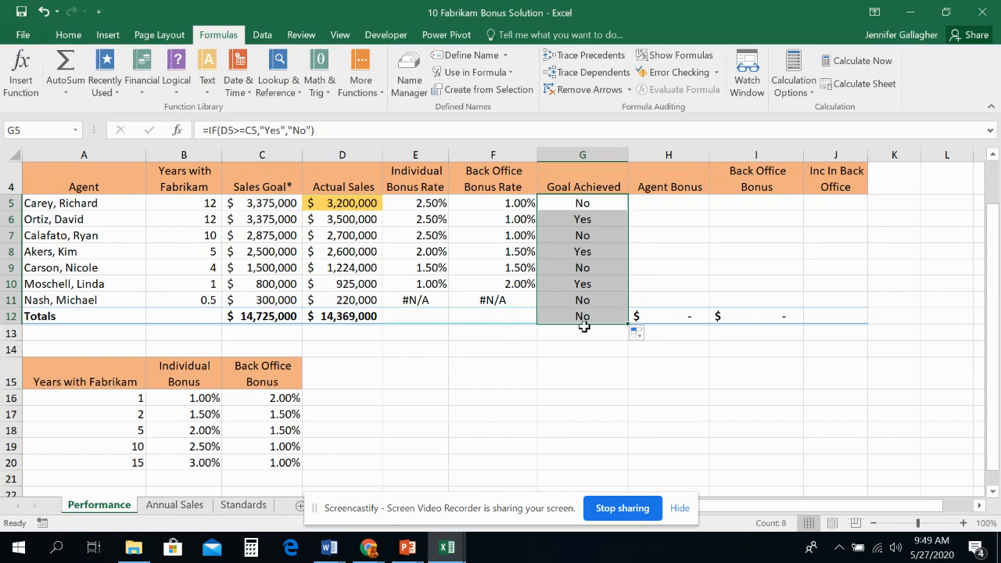
{"action": "left_click", "coordinate": [606, 316]}
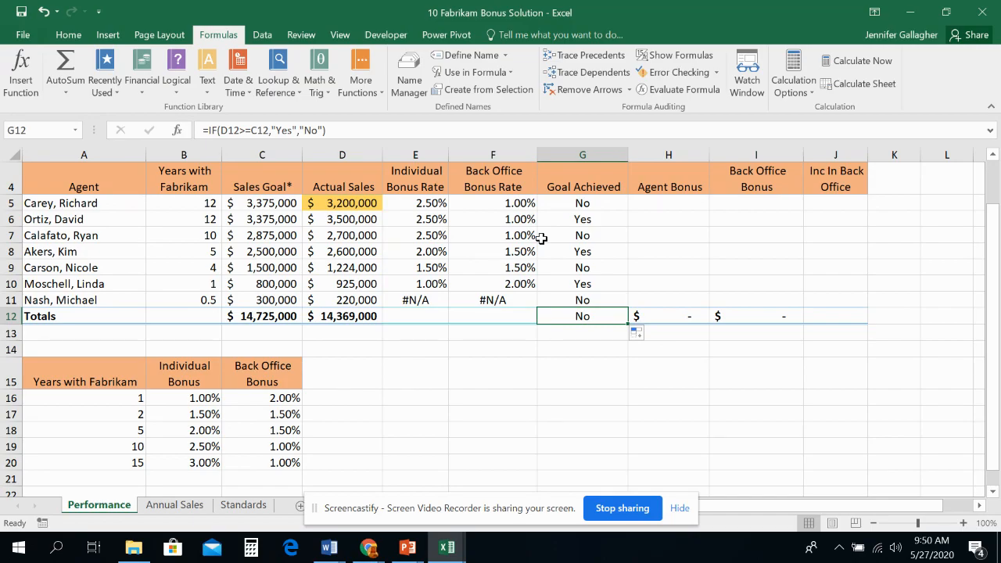
Step: Insert an IF function in the first Agent Bonus cell, H5, with the logical test G5=Yes
{"action": "scroll", "coordinate": [541, 237], "scroll_direction": "up", "scroll_amount": 1}
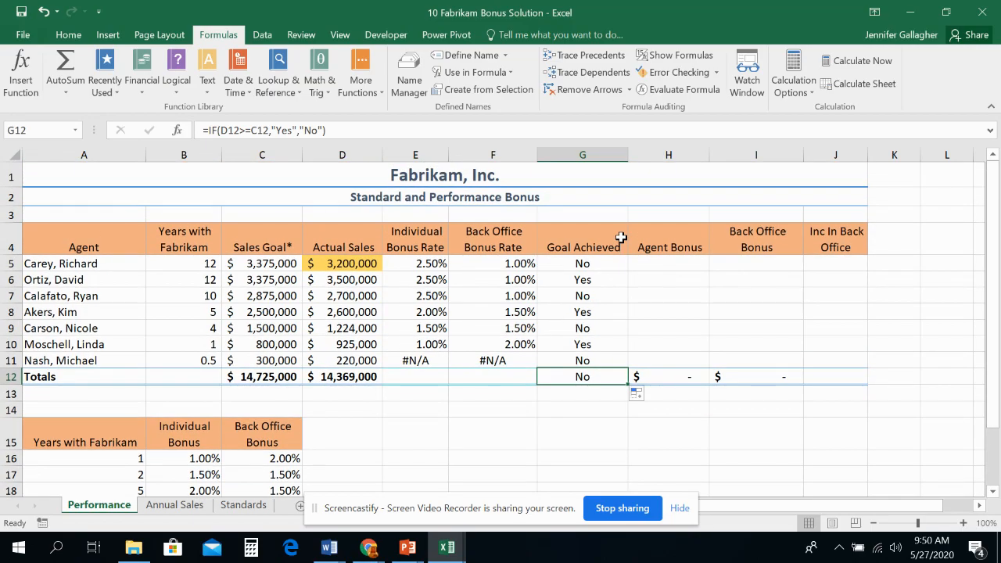
{"action": "left_click", "coordinate": [679, 264]}
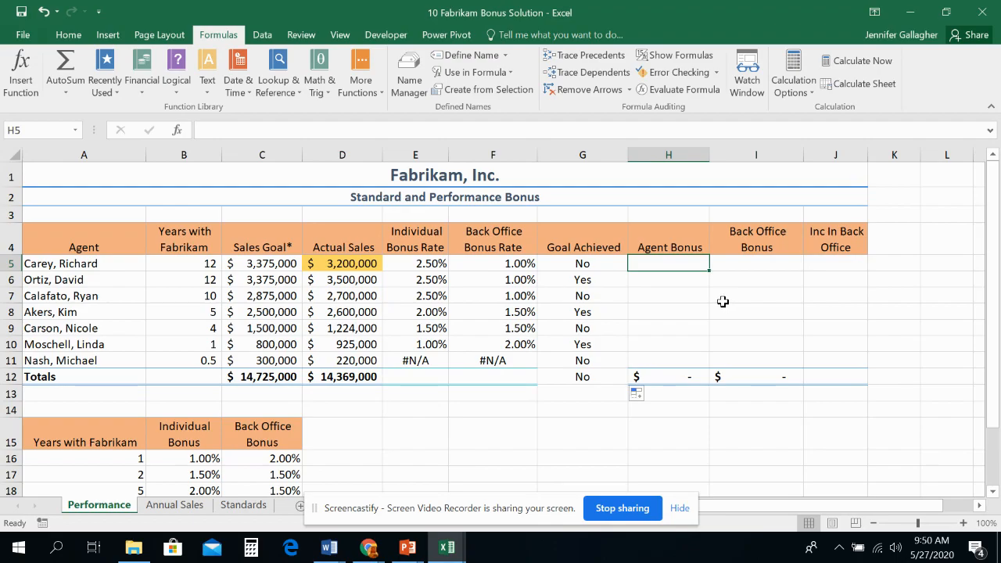
{"action": "left_click", "coordinate": [179, 131]}
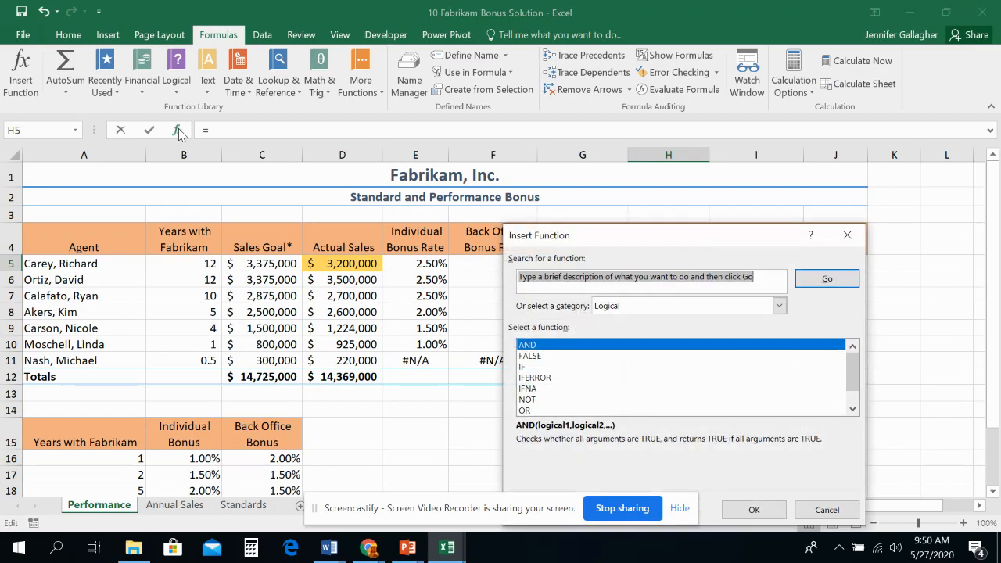
{"action": "left_click", "coordinate": [560, 367]}
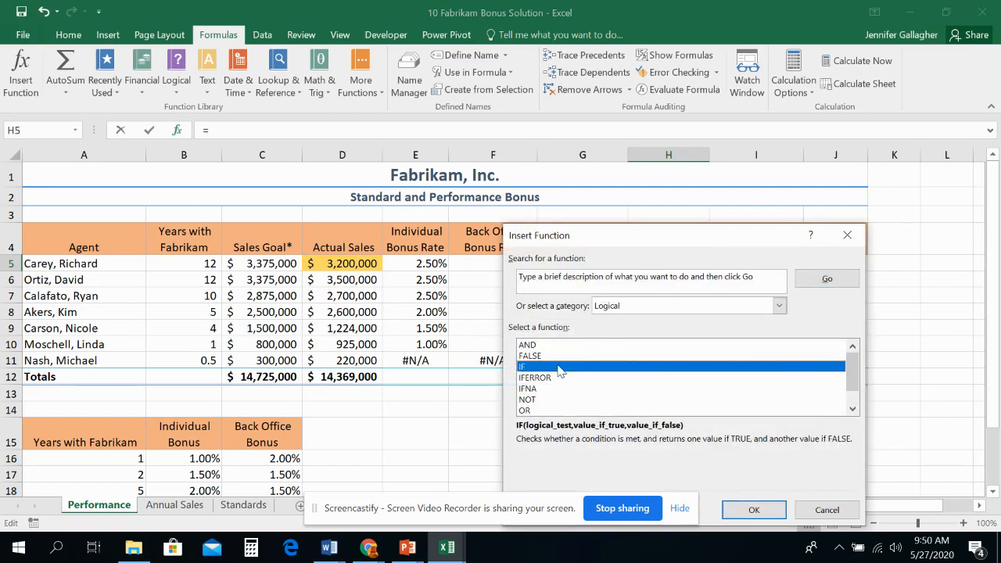
{"action": "left_click", "coordinate": [753, 509]}
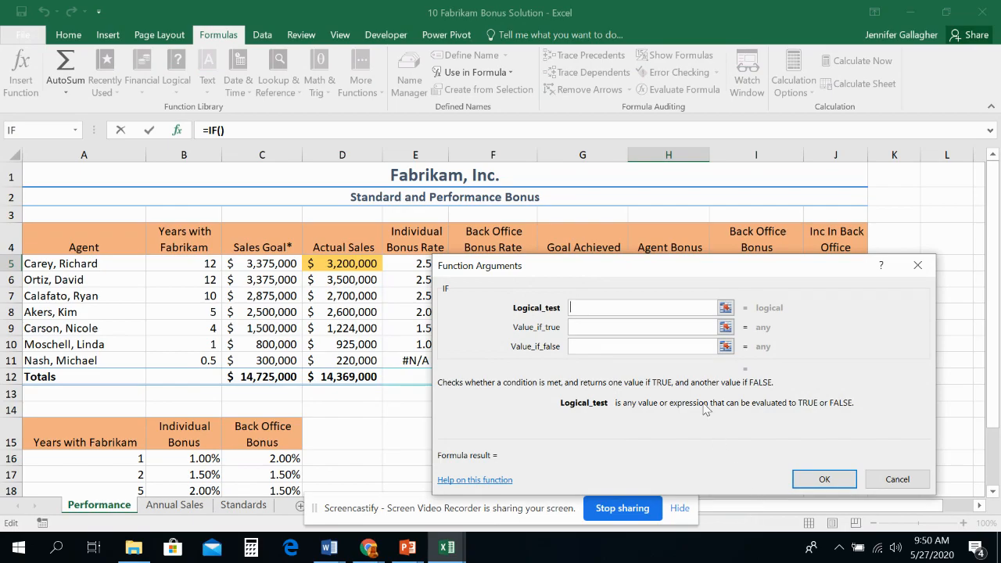
{"action": "left_click_drag", "start_coordinate": [635, 274], "coordinate": [650, 329]}
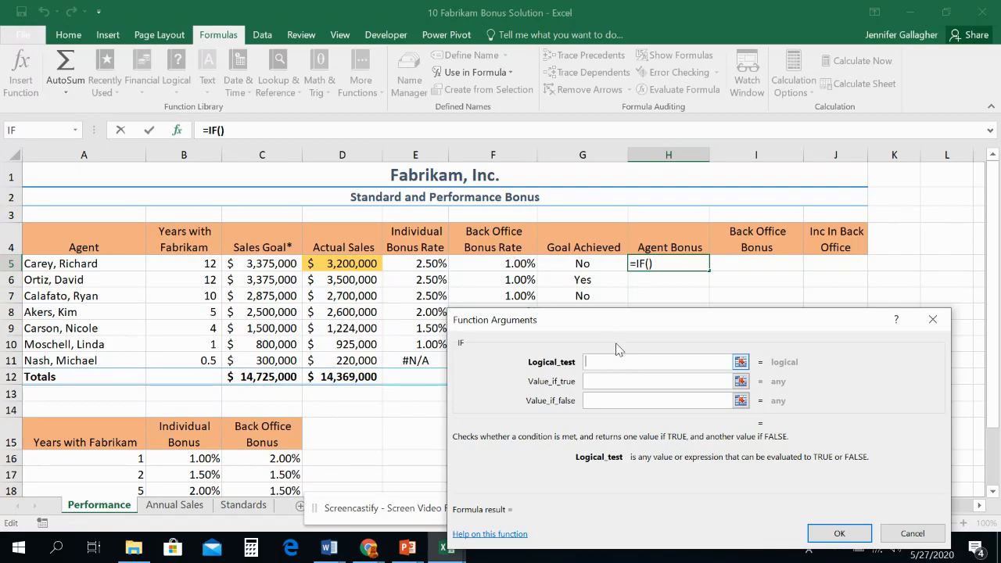
{"action": "left_click", "coordinate": [584, 262]}
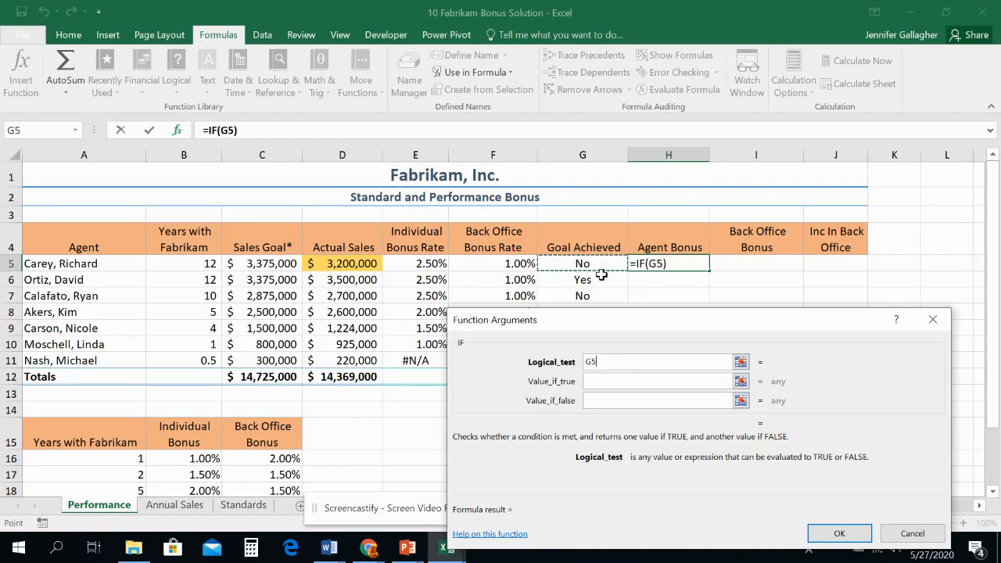
{"action": "type", "text": "="}
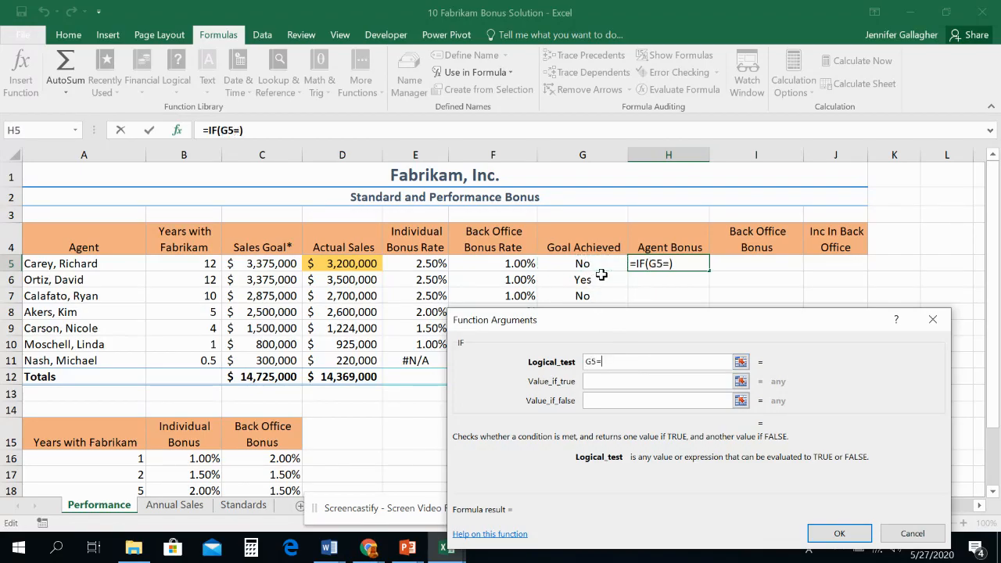
{"action": "type", "text": "Yes"}
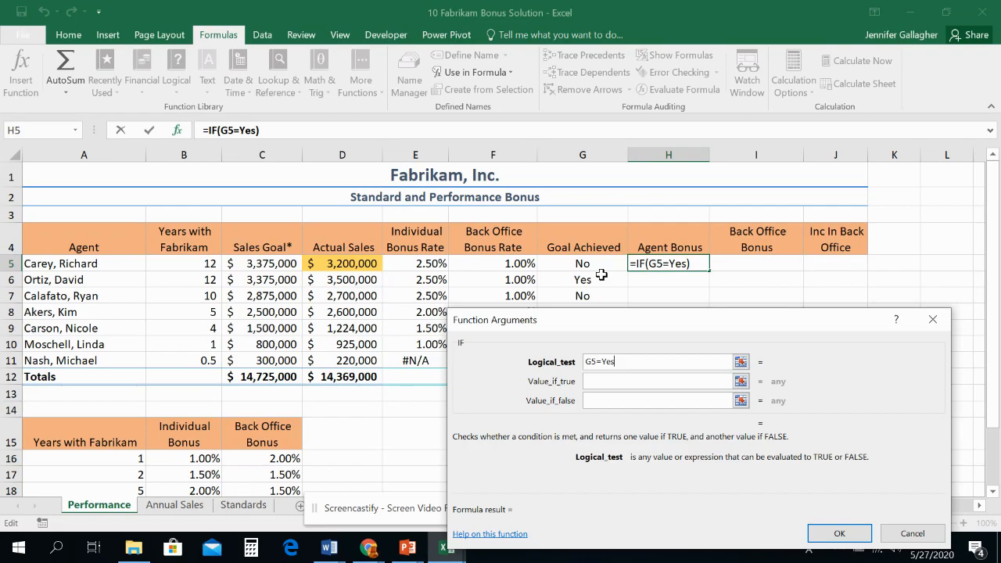
{"action": "left_click", "coordinate": [650, 381]}
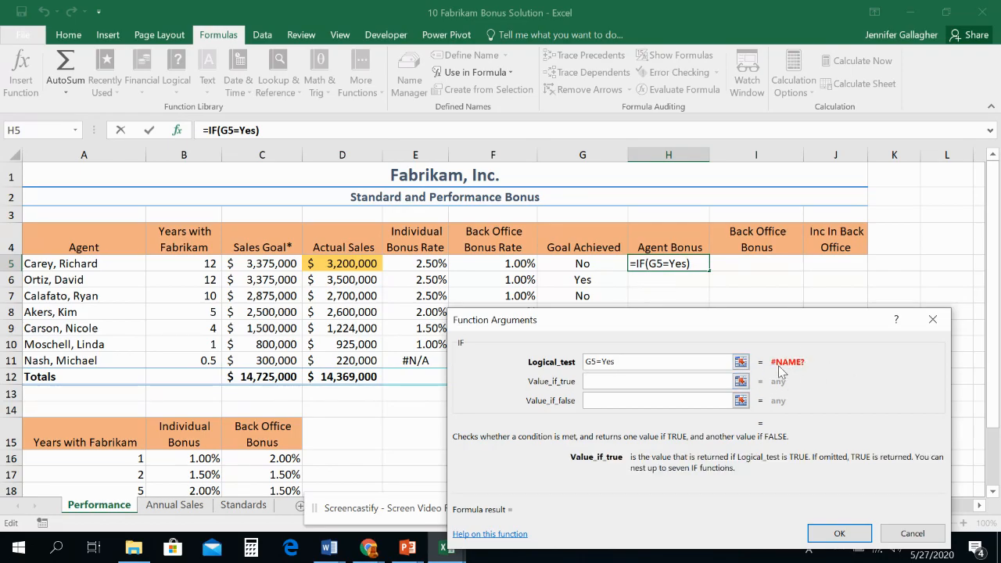
Step: Correct the logical test to G5="Yes", with the text value in quotation marks
{"action": "left_click", "coordinate": [682, 361]}
{"action": "key", "text": "BackSpace"}
{"action": "key", "text": "BackSpace"}
{"action": "key", "text": "BackSpace"}
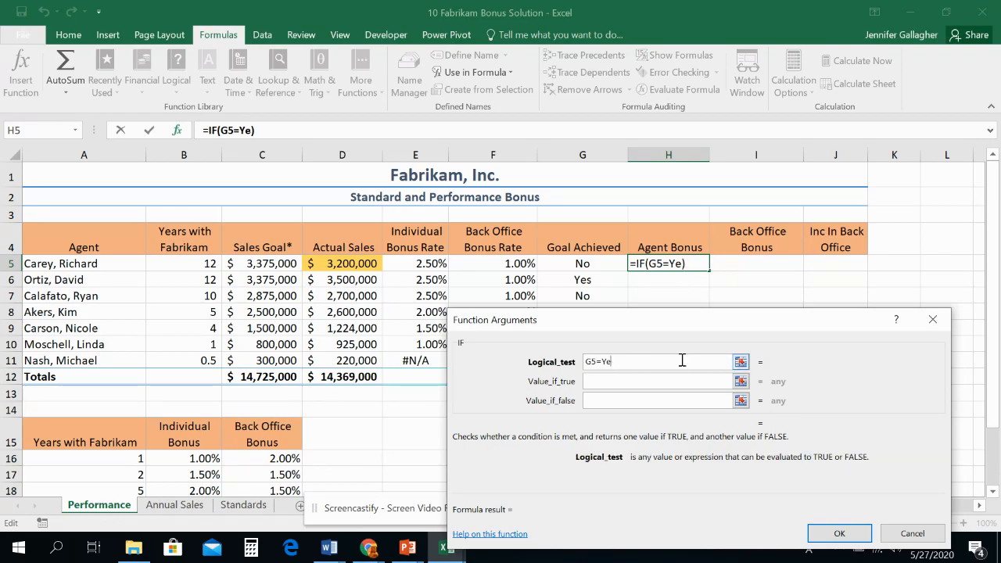
{"action": "type", "text": "\"Yes\""}
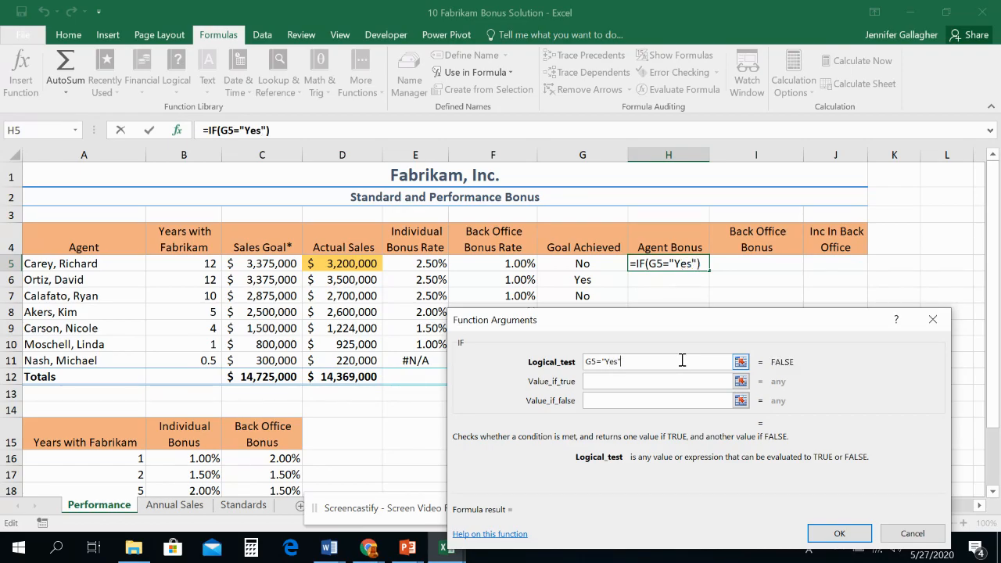
Step: Make the H5 IF function return E5*D5 when true and 0 when false, and enter the formula
{"action": "left_click", "coordinate": [677, 382]}
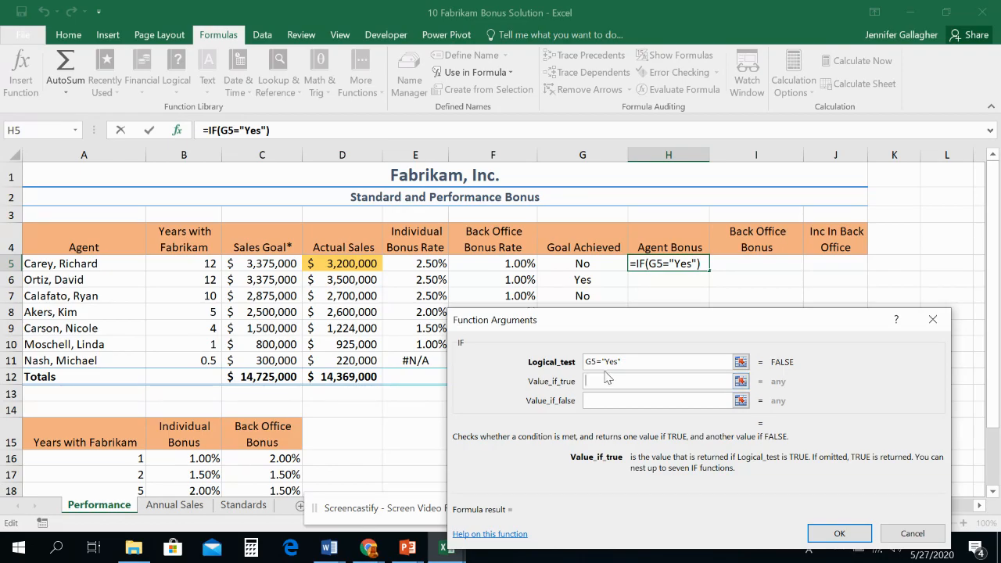
{"action": "left_click", "coordinate": [431, 263]}
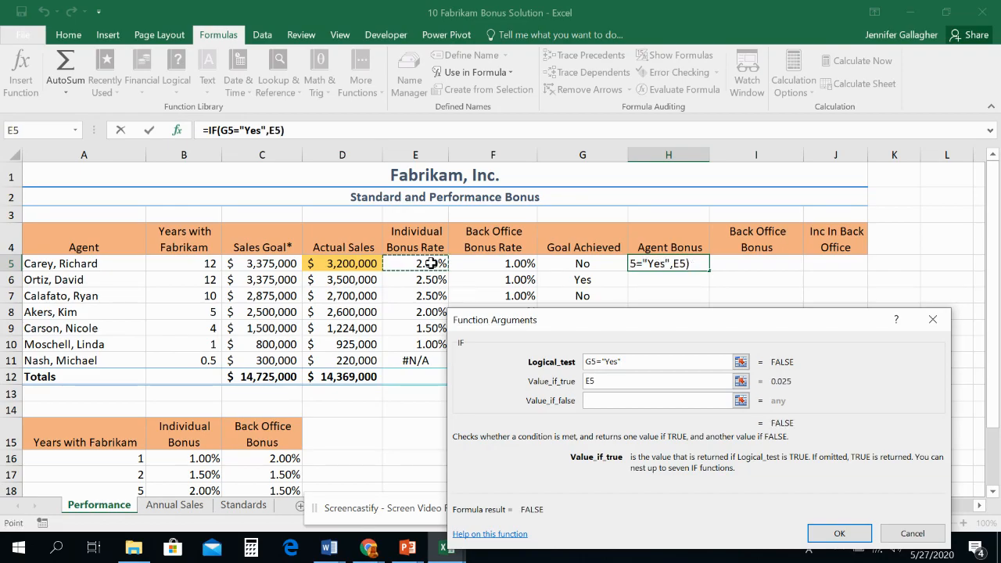
{"action": "type", "text": "*"}
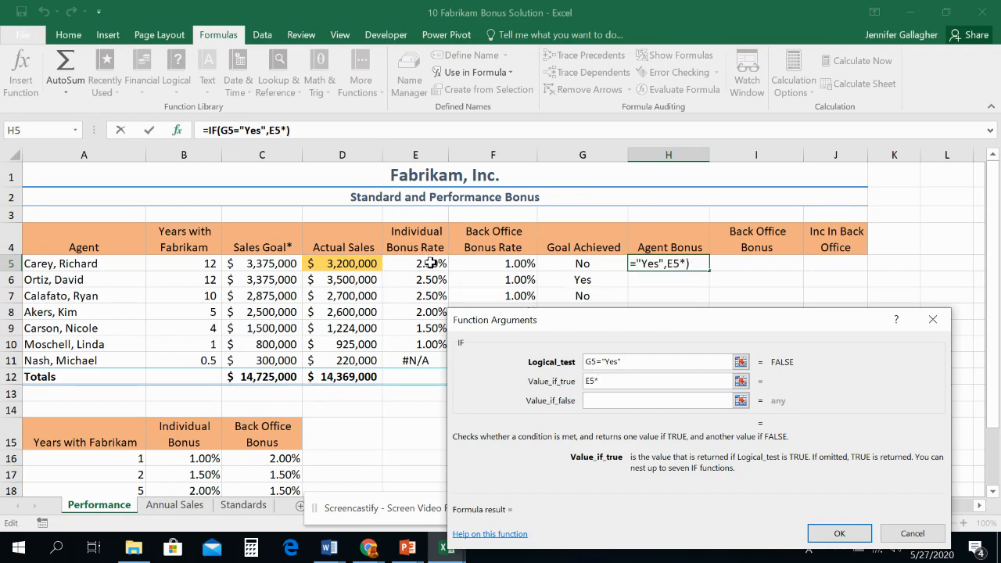
{"action": "left_click", "coordinate": [351, 263]}
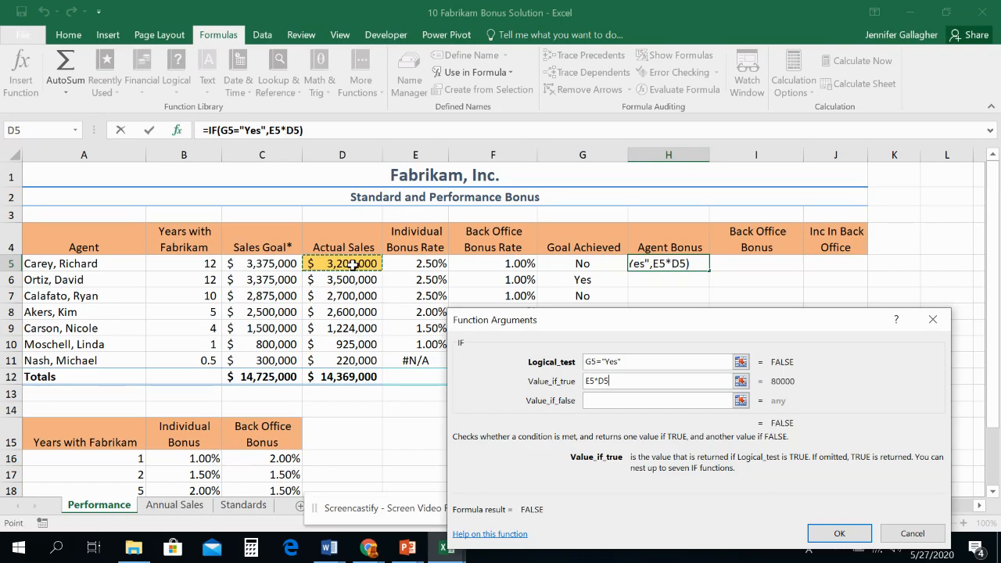
{"action": "left_click", "coordinate": [688, 402]}
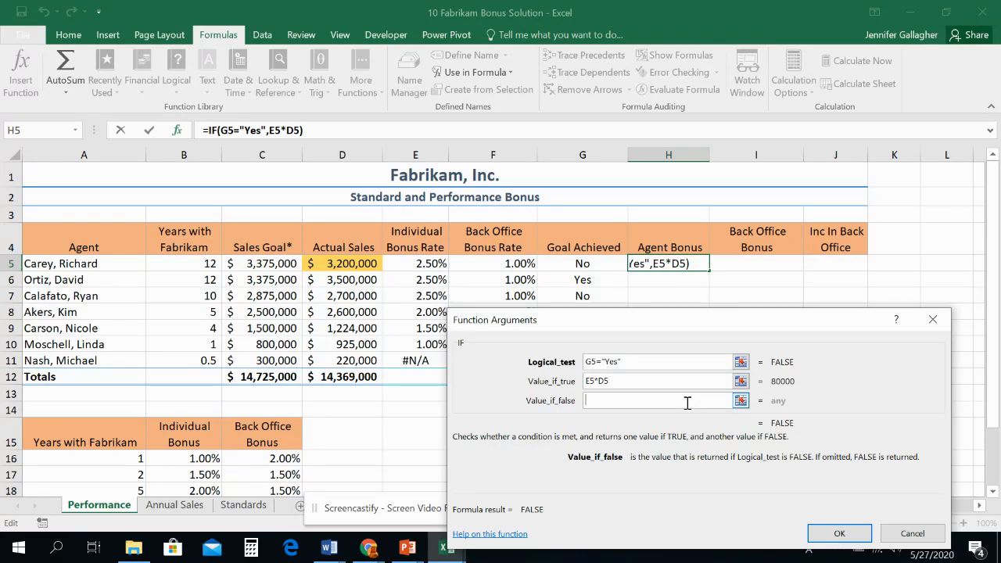
{"action": "type", "text": "0"}
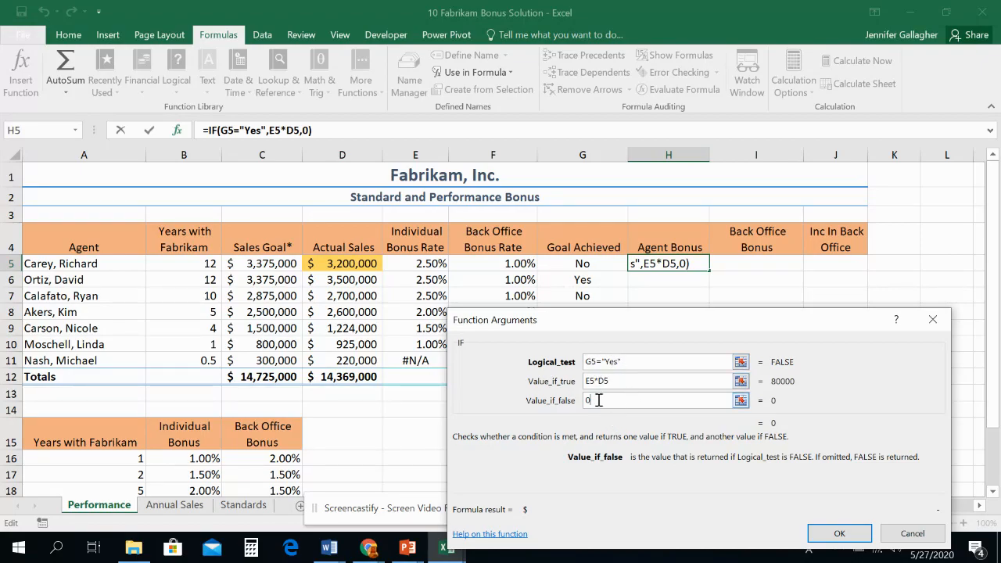
{"action": "left_click", "coordinate": [837, 534]}
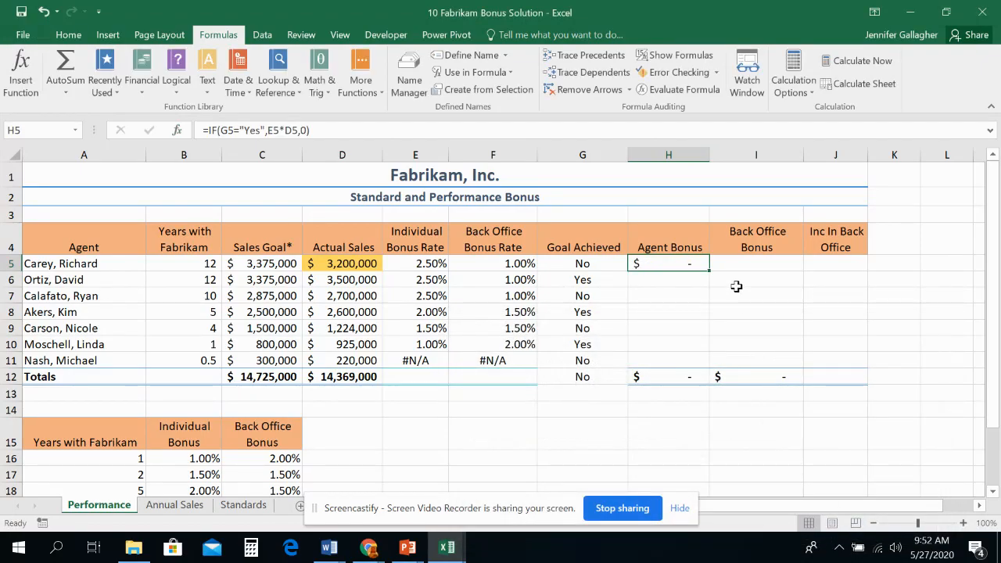
Step: Copy the Agent Bonus formula from H5 down through H11, and check the formulas in H12 and H5
{"action": "left_click_drag", "start_coordinate": [710, 270], "coordinate": [712, 279]}
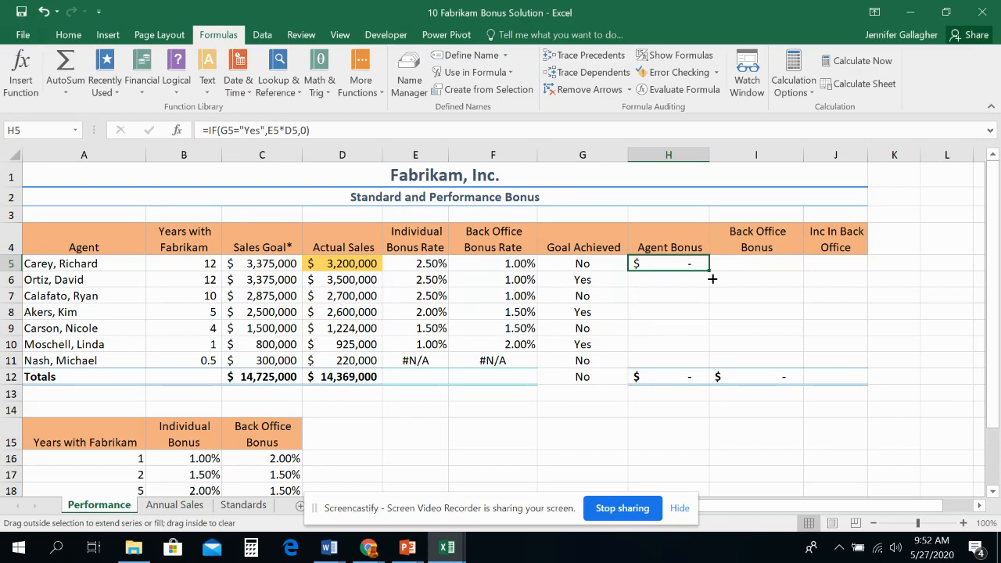
{"action": "left_click_drag", "start_coordinate": [713, 279], "coordinate": [708, 367]}
{"action": "left_click", "coordinate": [684, 377]}
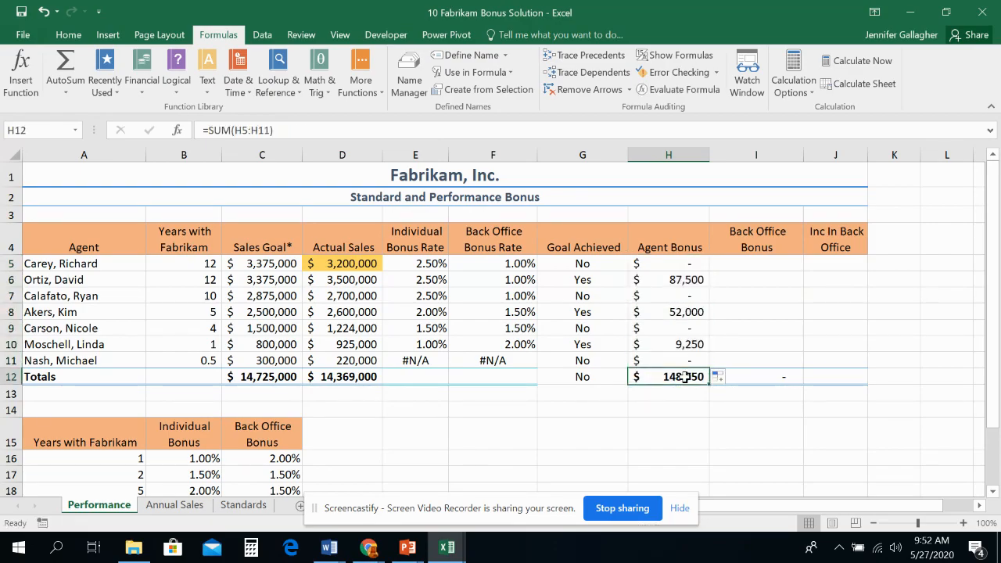
{"action": "left_click", "coordinate": [671, 263]}
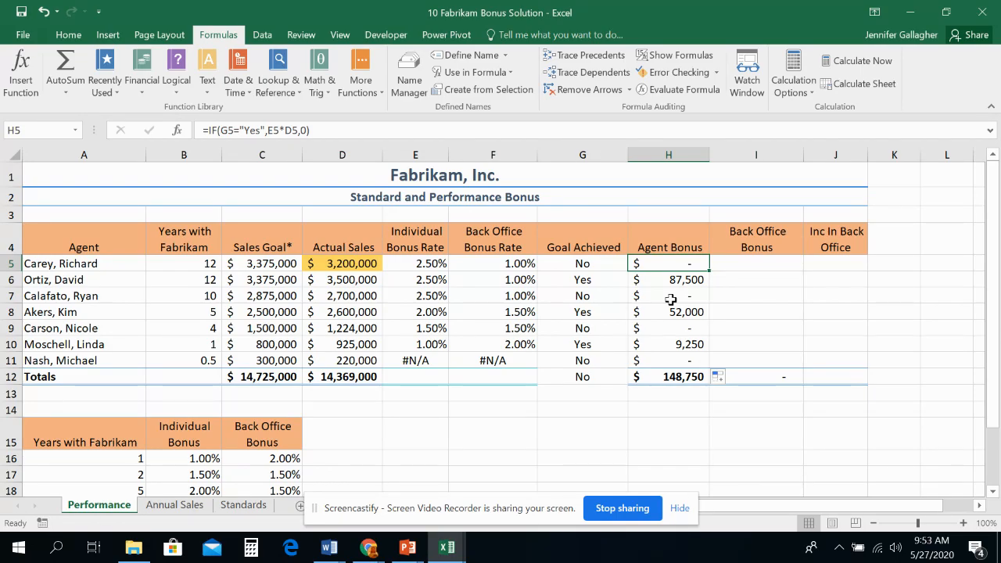
Step: Insert an IF function in the first Back Office Bonus cell, I5, with the logical test G12="Yes"
{"action": "left_click", "coordinate": [782, 262]}
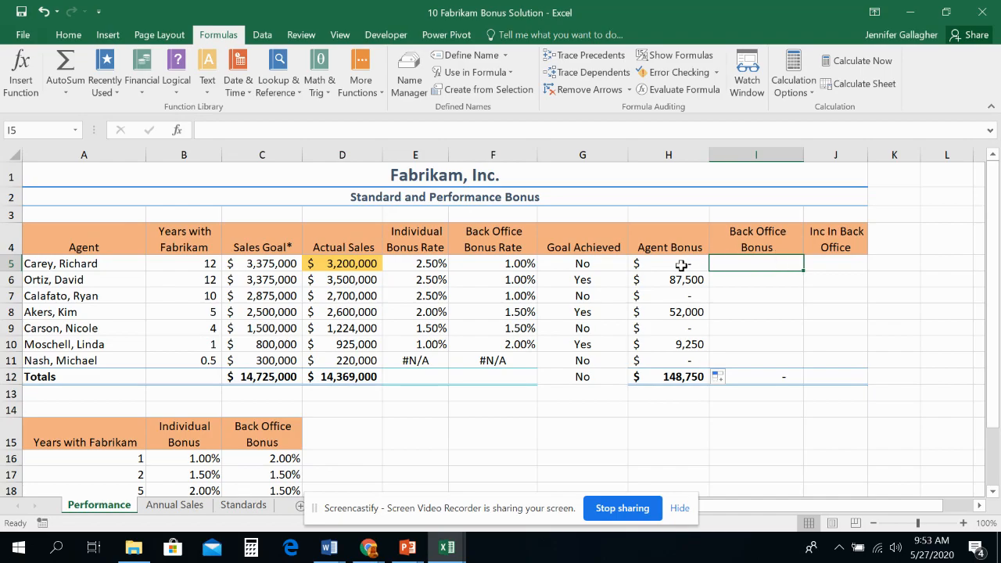
{"action": "left_click", "coordinate": [29, 79]}
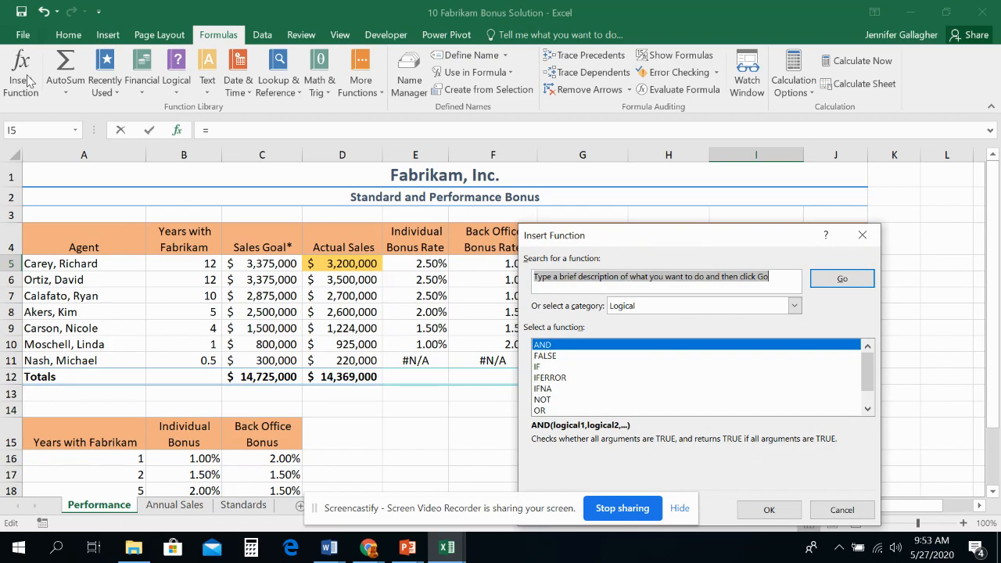
{"action": "left_click", "coordinate": [556, 367]}
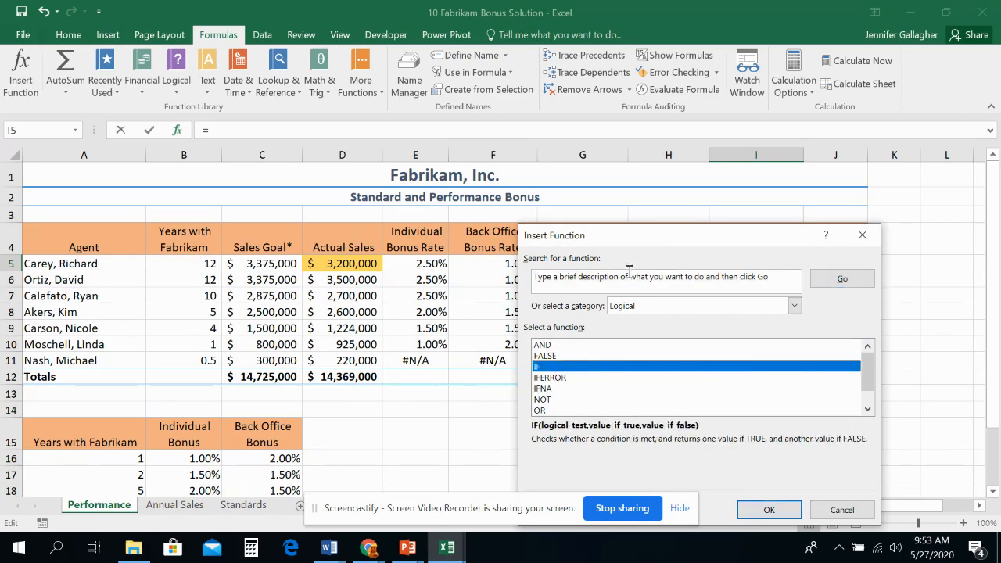
{"action": "left_click", "coordinate": [763, 512]}
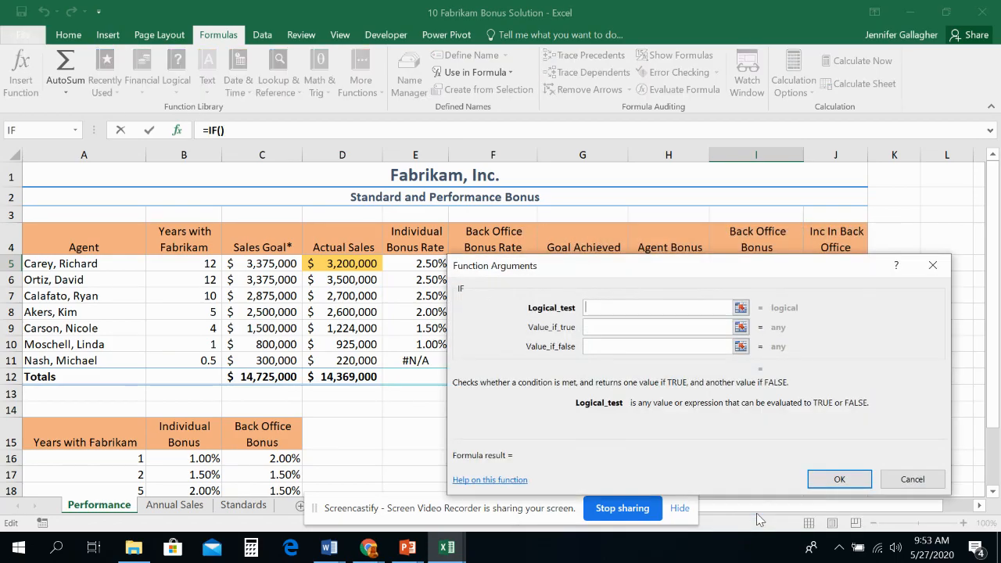
{"action": "left_click_drag", "start_coordinate": [666, 273], "coordinate": [742, 349]}
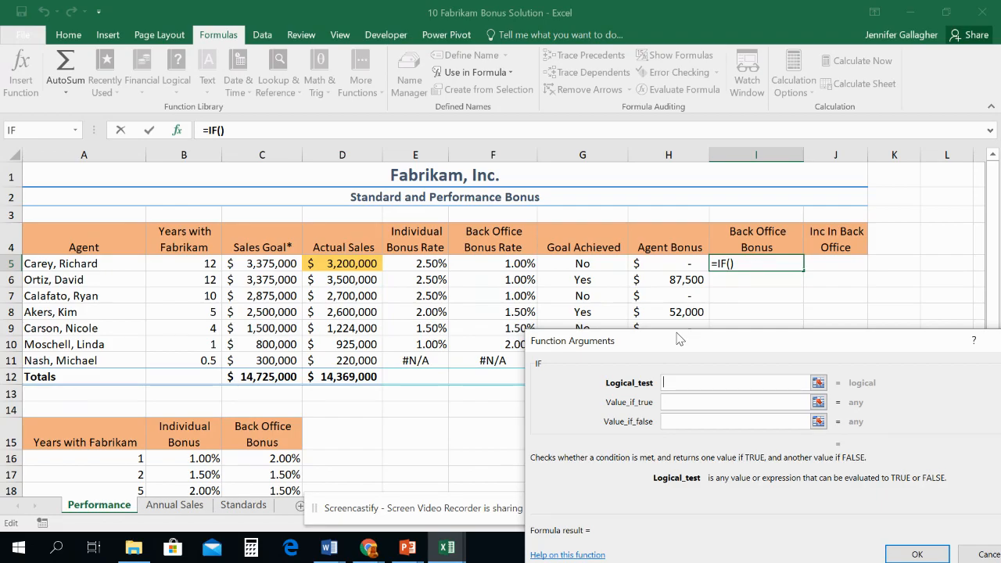
{"action": "left_click_drag", "start_coordinate": [764, 348], "coordinate": [756, 420]}
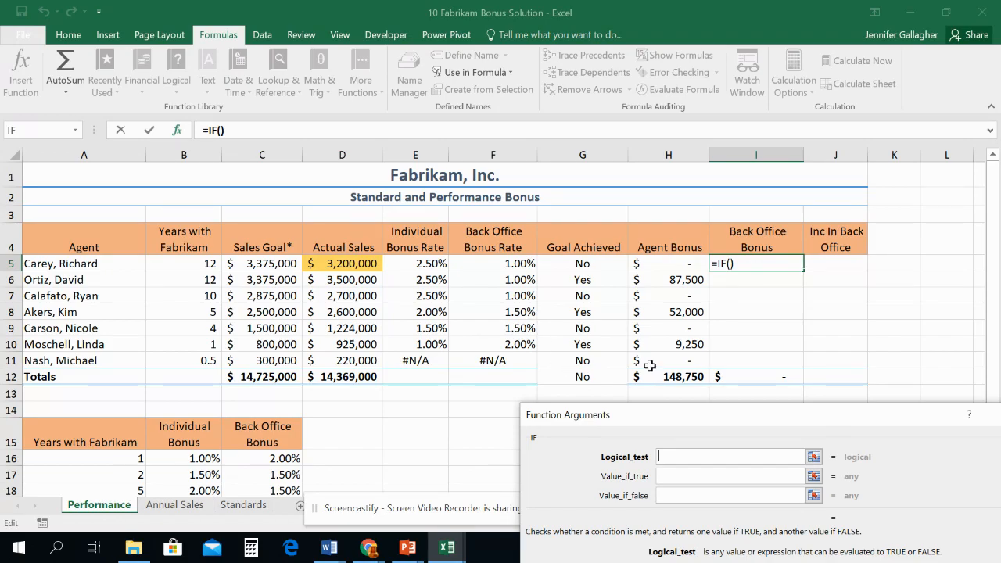
{"action": "left_click", "coordinate": [583, 377]}
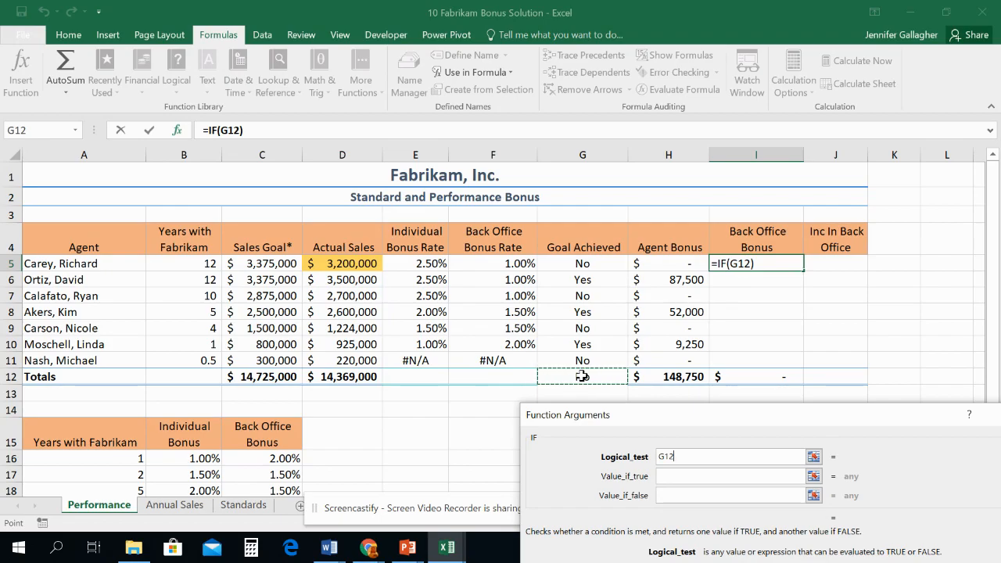
{"action": "type", "text": "="}
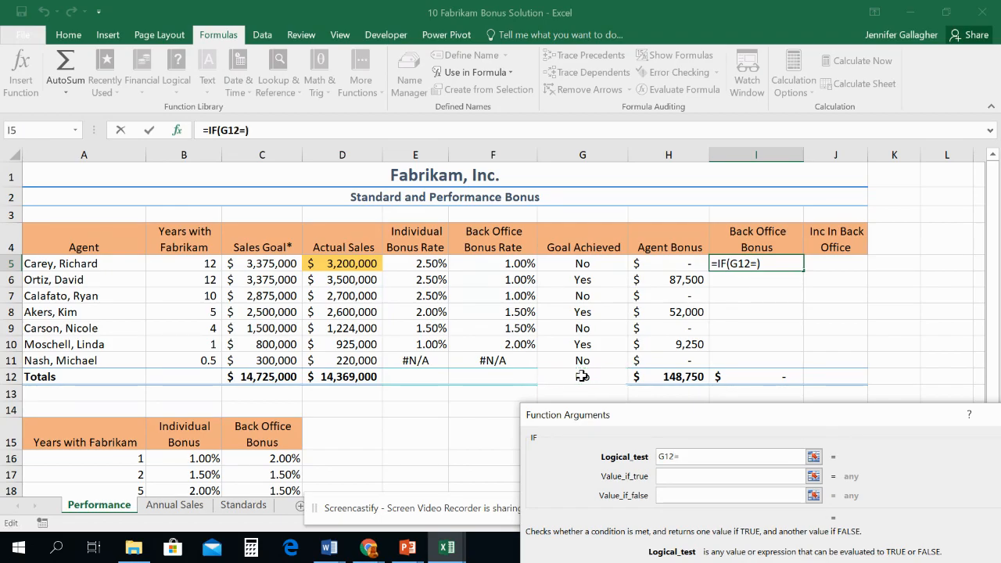
{"action": "type", "text": "\"Yes\""}
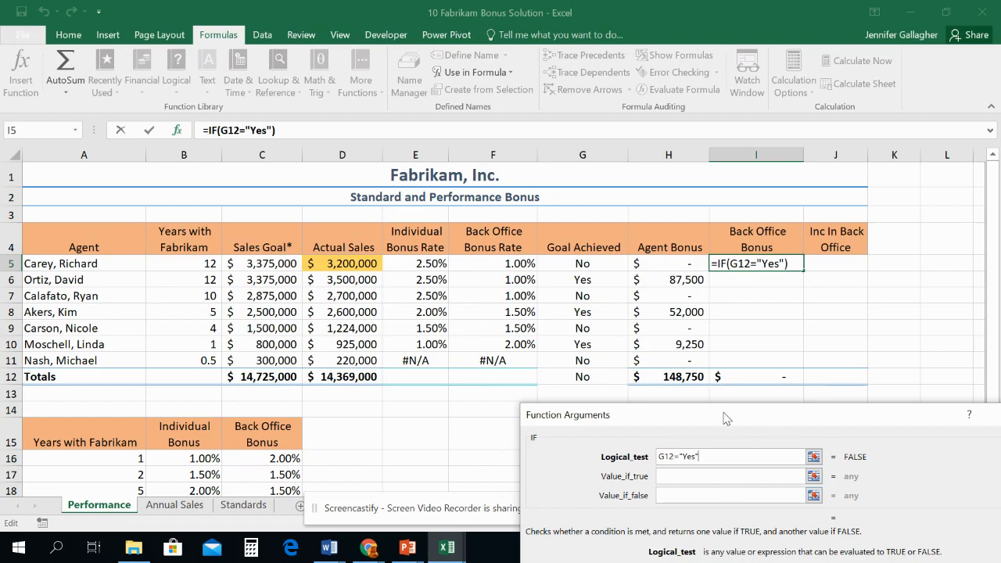
Step: Make the I5 IF function return F5*D5 when true and 0 when false, and enter the formula
{"action": "left_click_drag", "start_coordinate": [699, 418], "coordinate": [659, 405]}
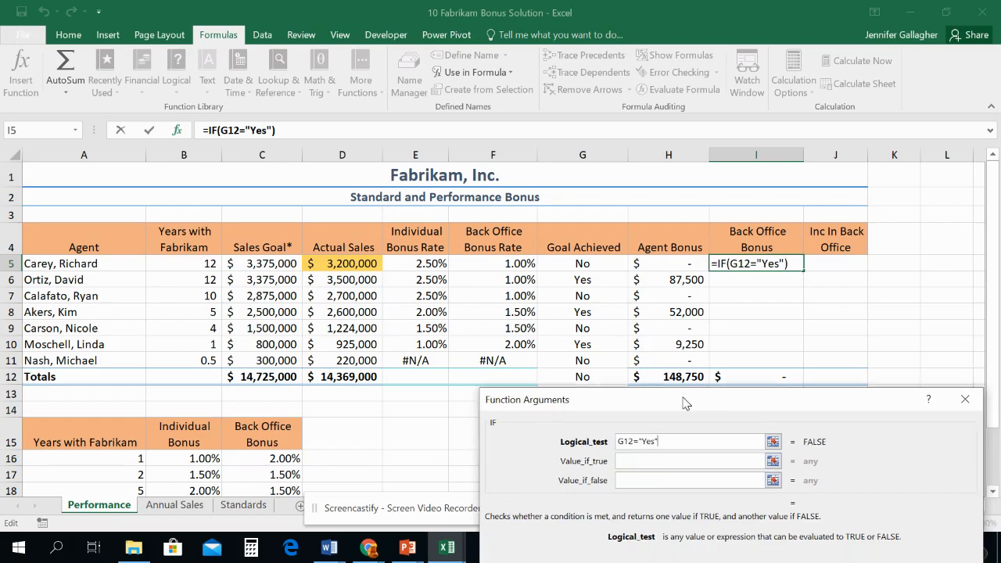
{"action": "left_click", "coordinate": [647, 462]}
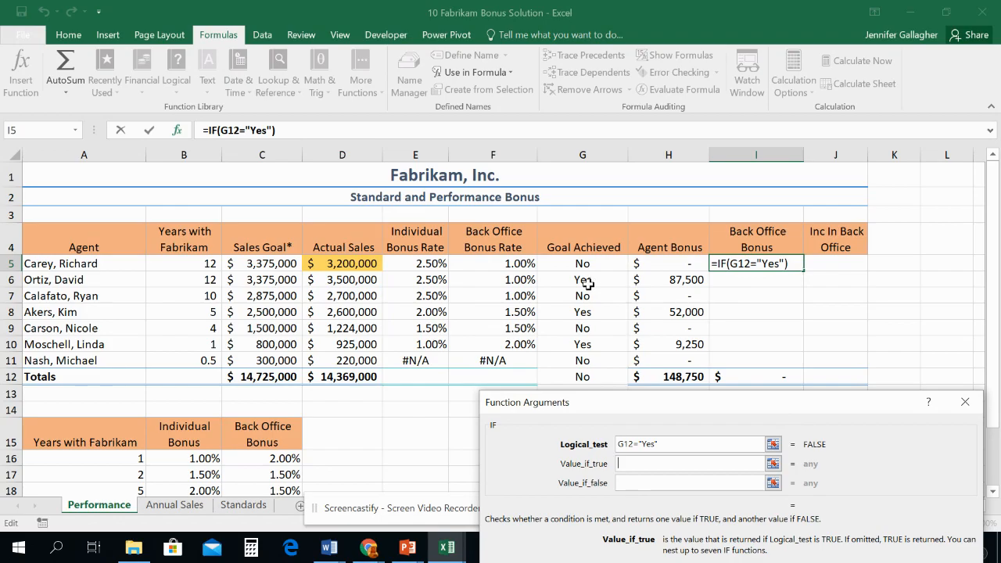
{"action": "left_click", "coordinate": [523, 263]}
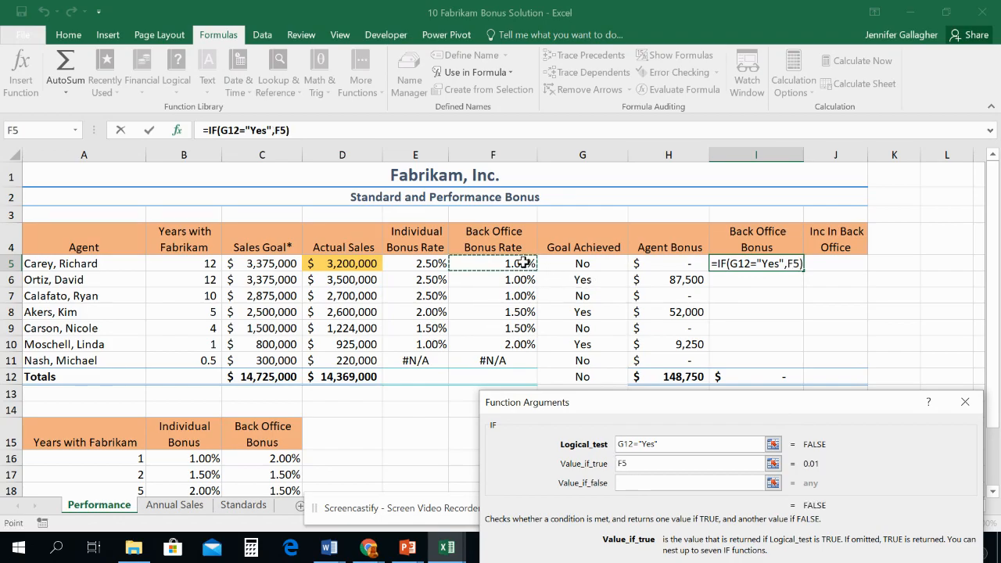
{"action": "type", "text": "*"}
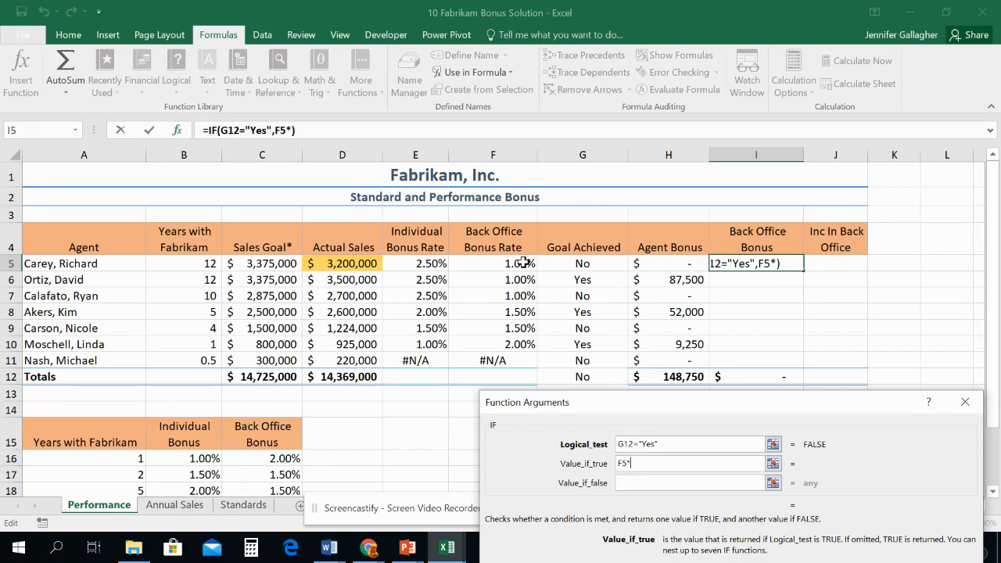
{"action": "left_click", "coordinate": [356, 264]}
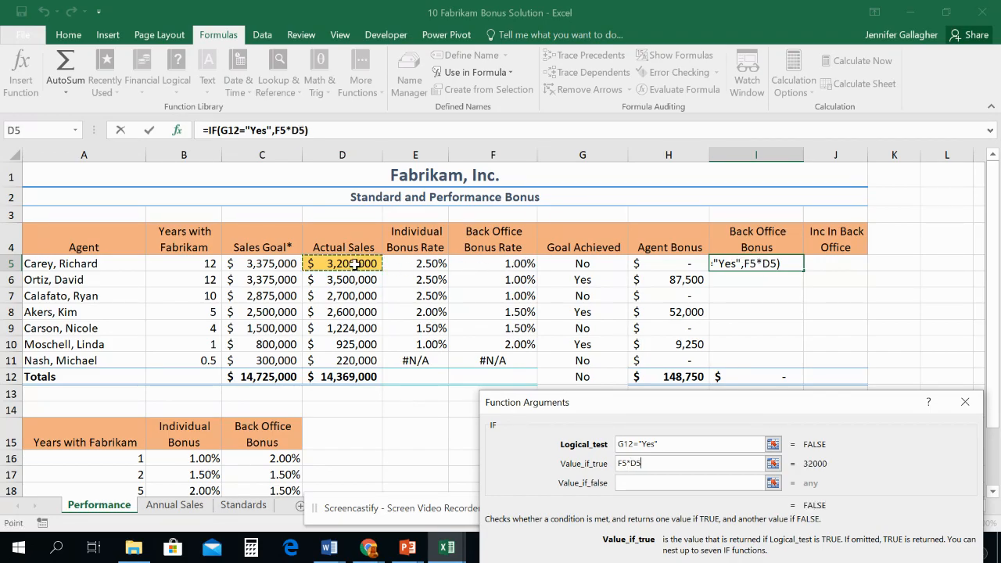
{"action": "left_click", "coordinate": [689, 482]}
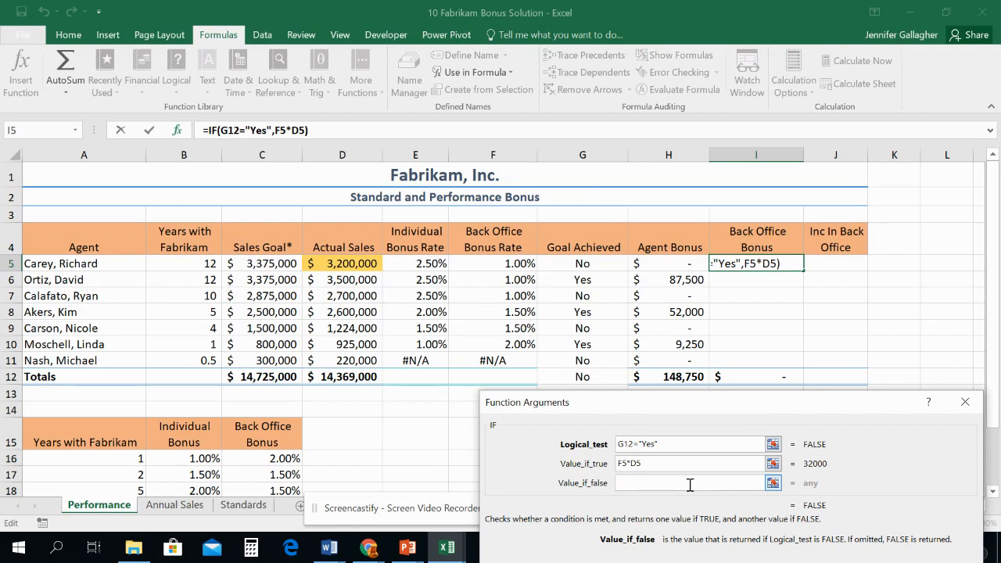
{"action": "type", "text": "0"}
{"action": "left_click_drag", "start_coordinate": [688, 401], "coordinate": [414, 193]}
{"action": "left_click", "coordinate": [595, 408]}
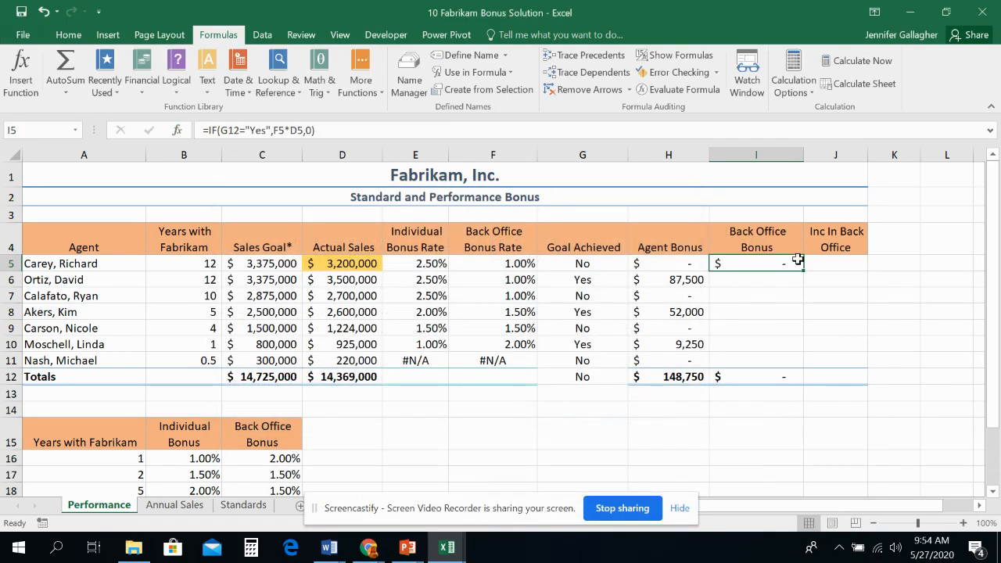
Step: Copy the Back Office Bonus formula from I5 down through I11, and check the cell references in I5 and I6
{"action": "left_click_drag", "start_coordinate": [805, 269], "coordinate": [804, 366]}
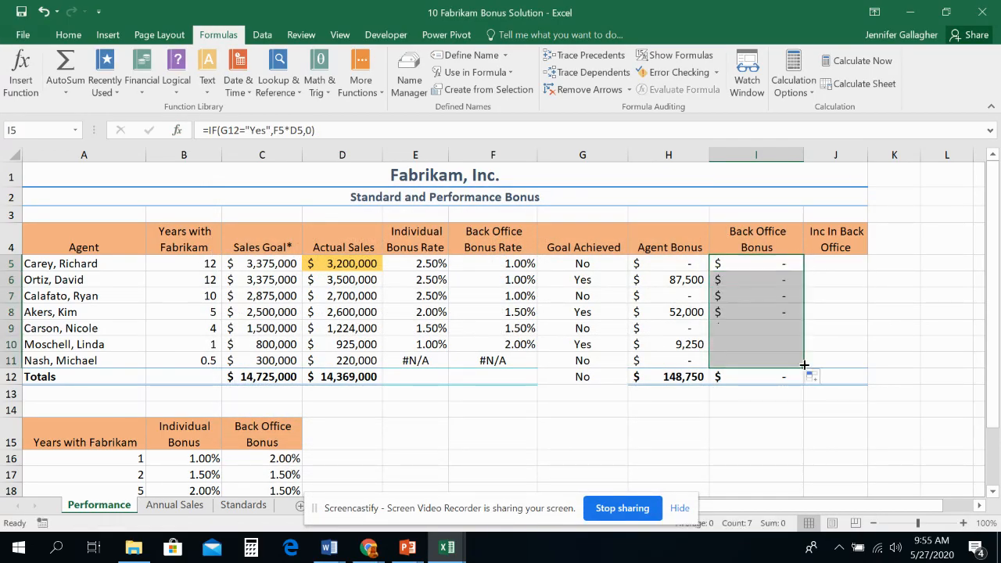
{"action": "left_click", "coordinate": [751, 268]}
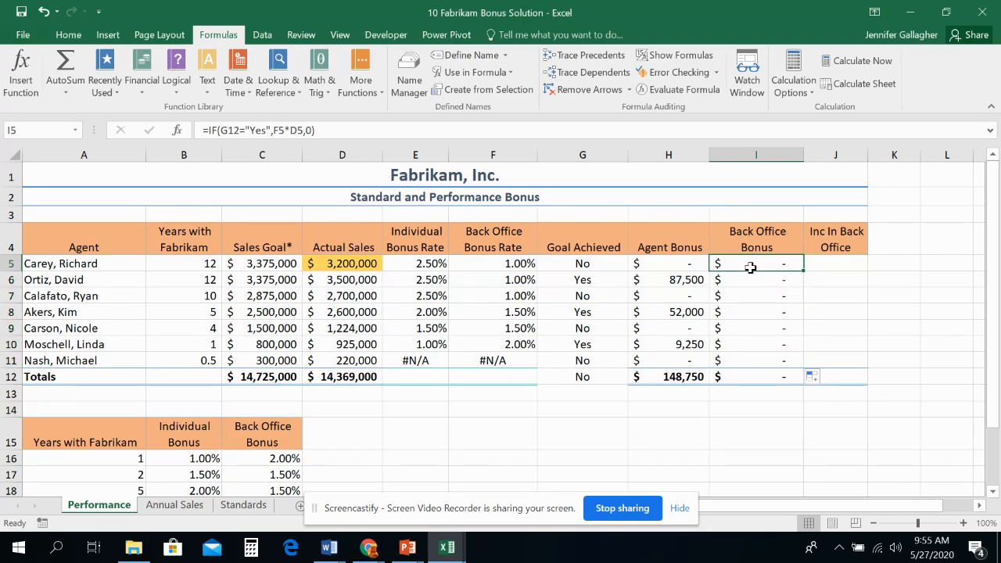
{"action": "double_click", "coordinate": [751, 268]}
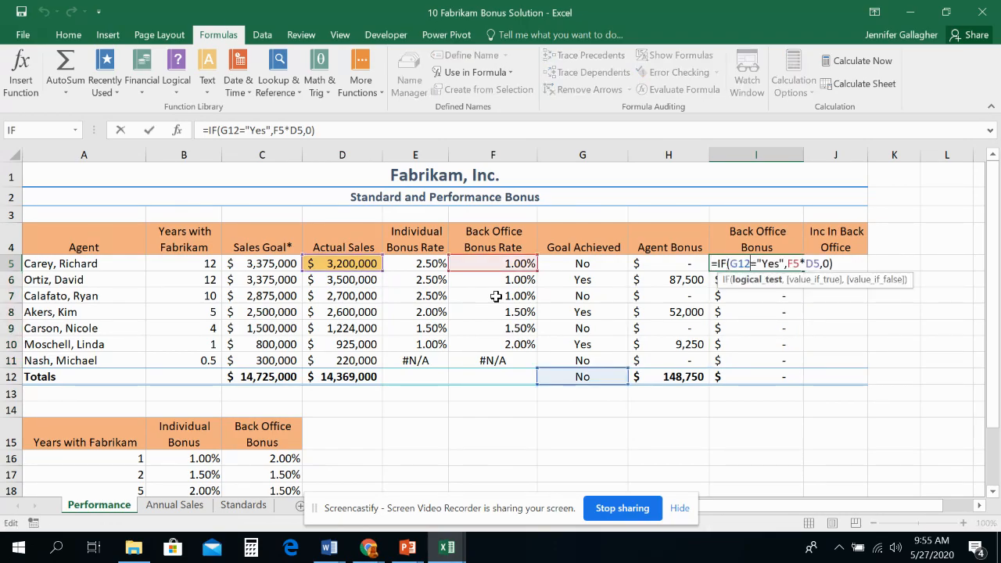
{"action": "key", "text": "Escape"}
{"action": "double_click", "coordinate": [751, 280]}
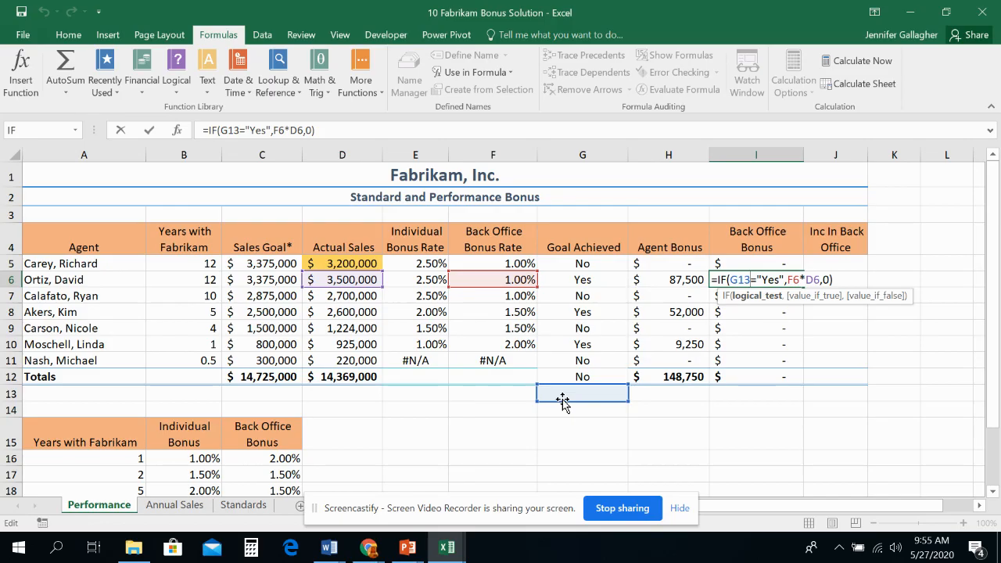
{"action": "key", "text": "Escape"}
{"action": "left_click", "coordinate": [768, 265]}
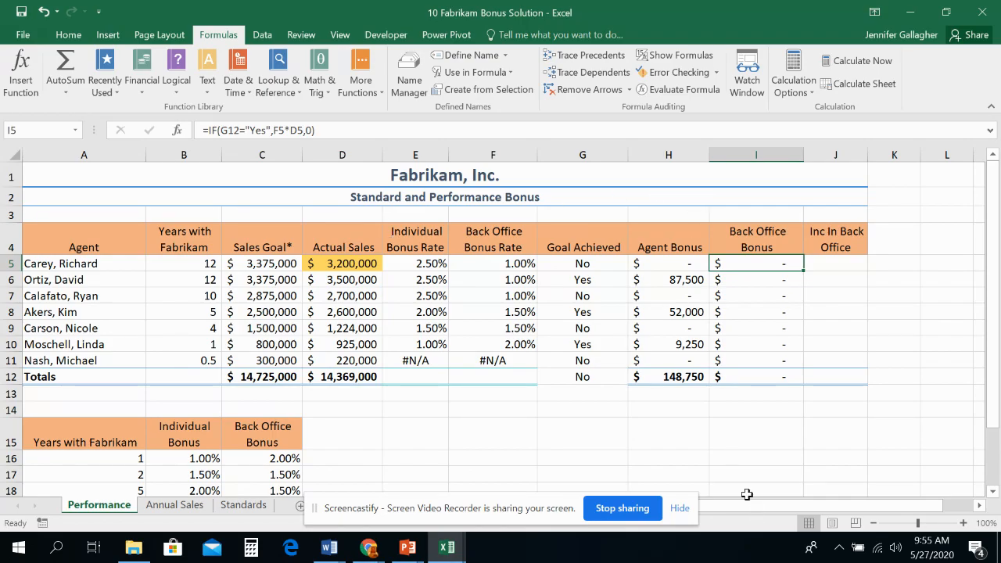
Step: Clear the Back Office Bonus cell I12 in the Totals row
{"action": "left_click", "coordinate": [748, 379]}
{"action": "key", "text": "Delete"}
{"action": "left_click", "coordinate": [754, 391]}
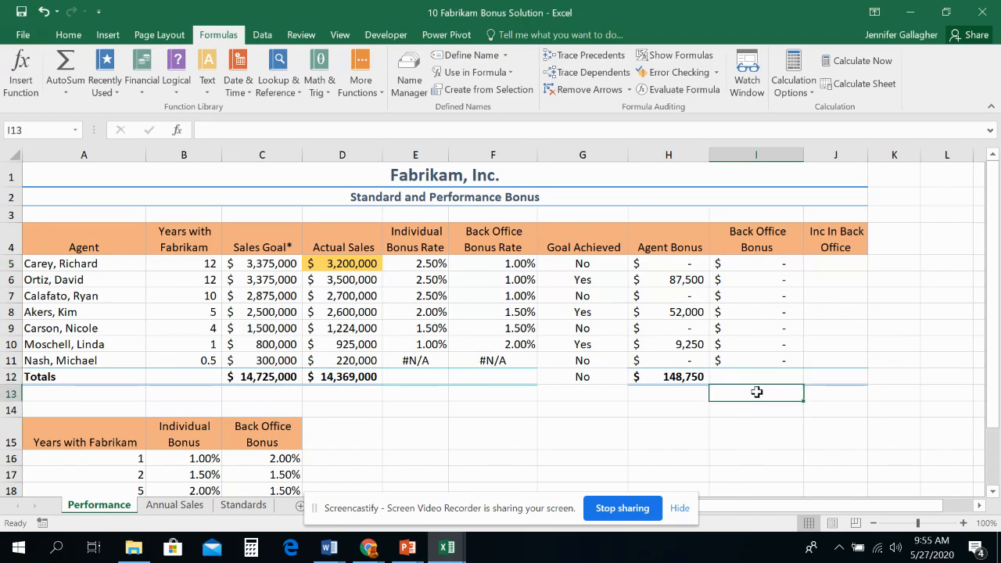
Step: Make the G12 reference in I5's logical test absolute as $G$12, and copy the formula down through I11
{"action": "left_click", "coordinate": [742, 262]}
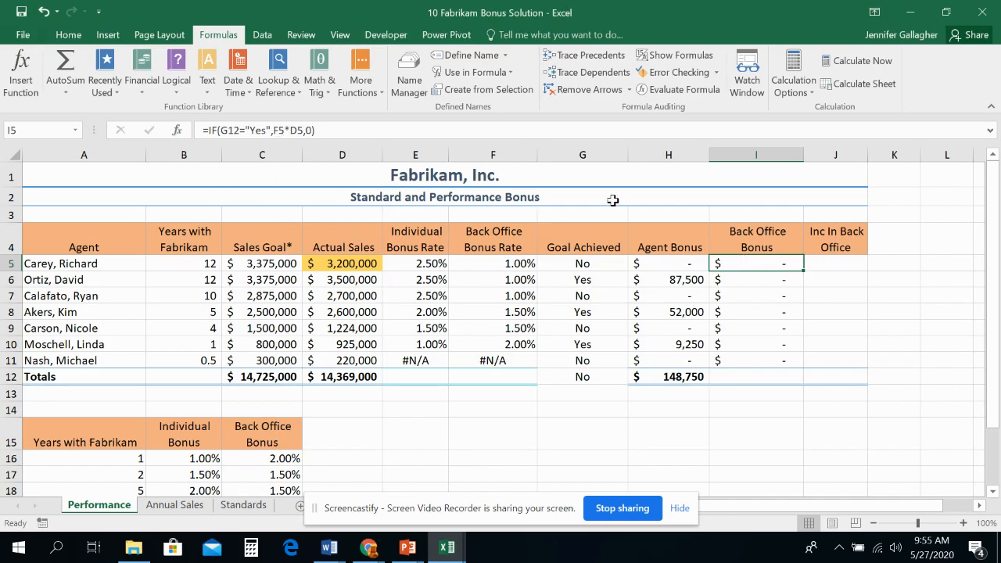
{"action": "key", "text": "F2"}
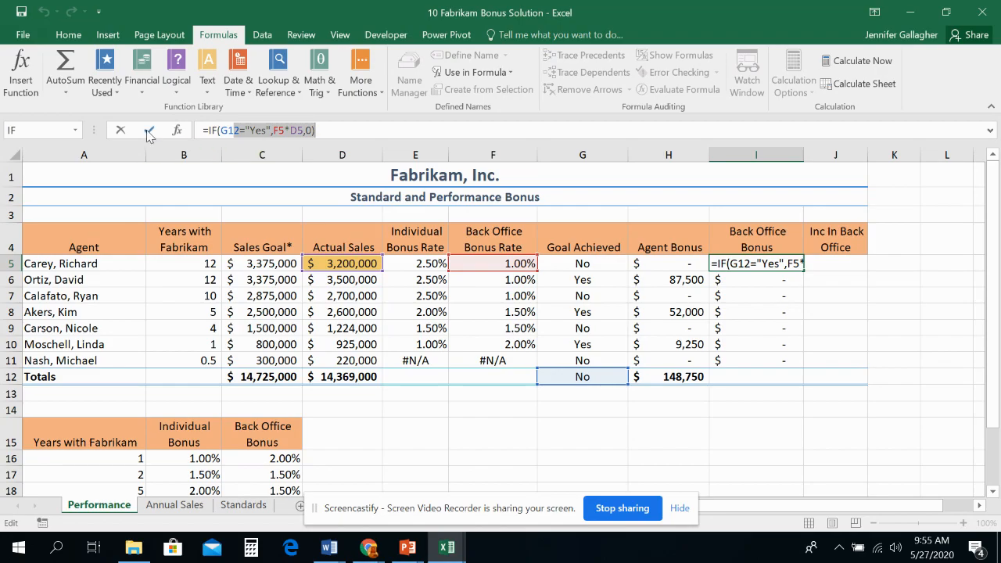
{"action": "left_click", "coordinate": [180, 129]}
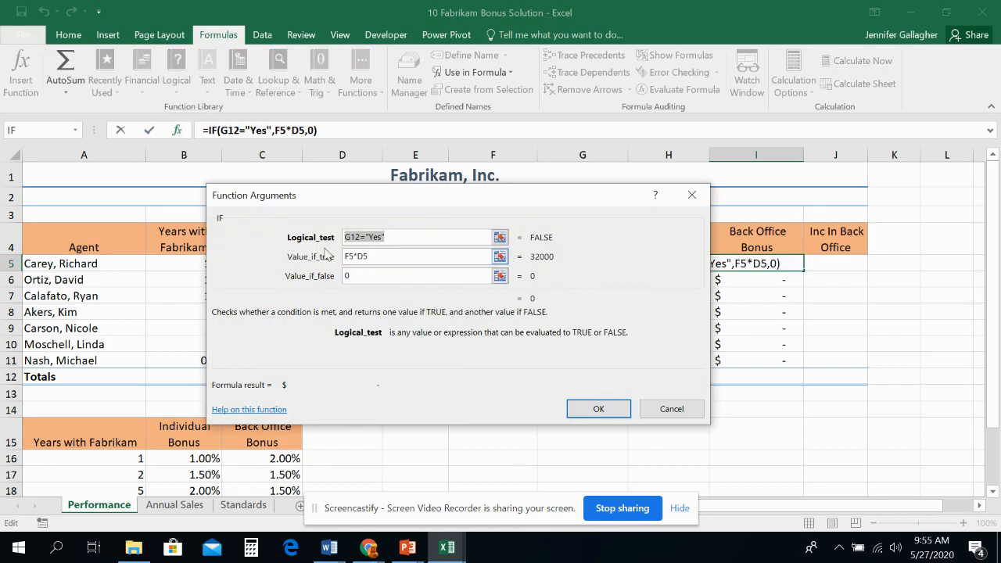
{"action": "left_click", "coordinate": [357, 237]}
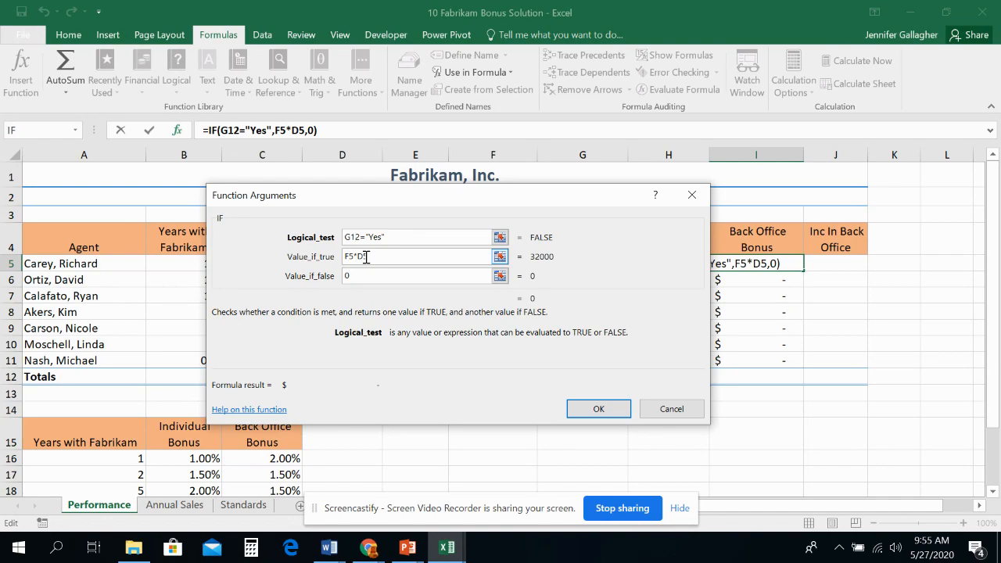
{"action": "key", "text": "F4"}
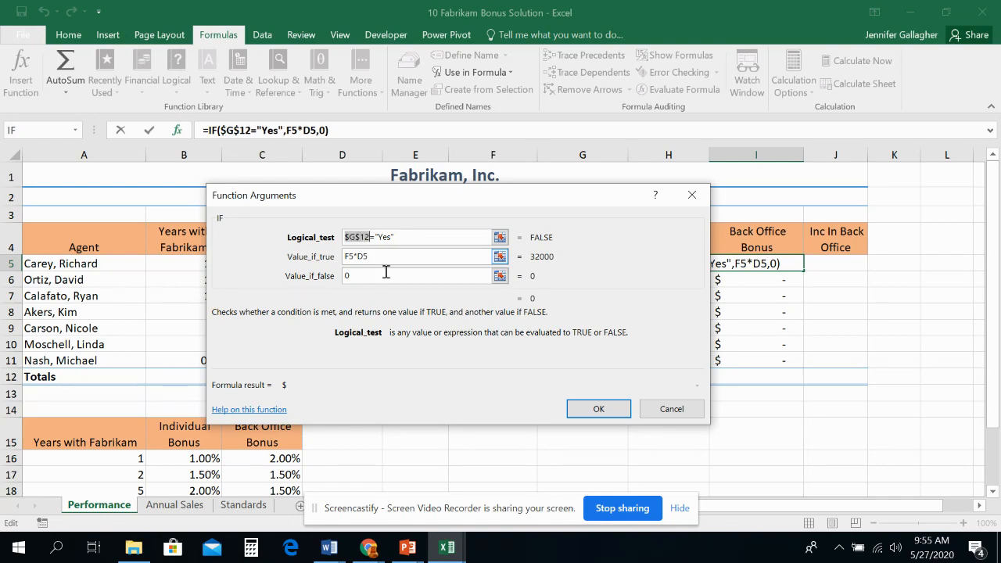
{"action": "left_click", "coordinate": [596, 409]}
{"action": "left_click_drag", "start_coordinate": [804, 270], "coordinate": [805, 365]}
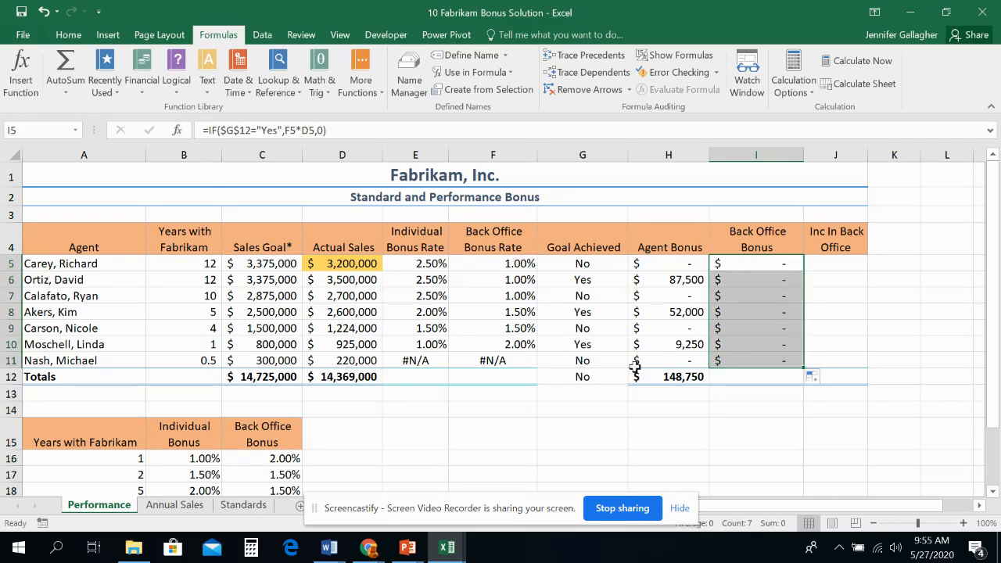
Step: Examine the cell references in the copied Back Office Bonus formulas, including I5, I6 and I9
{"action": "double_click", "coordinate": [742, 264]}
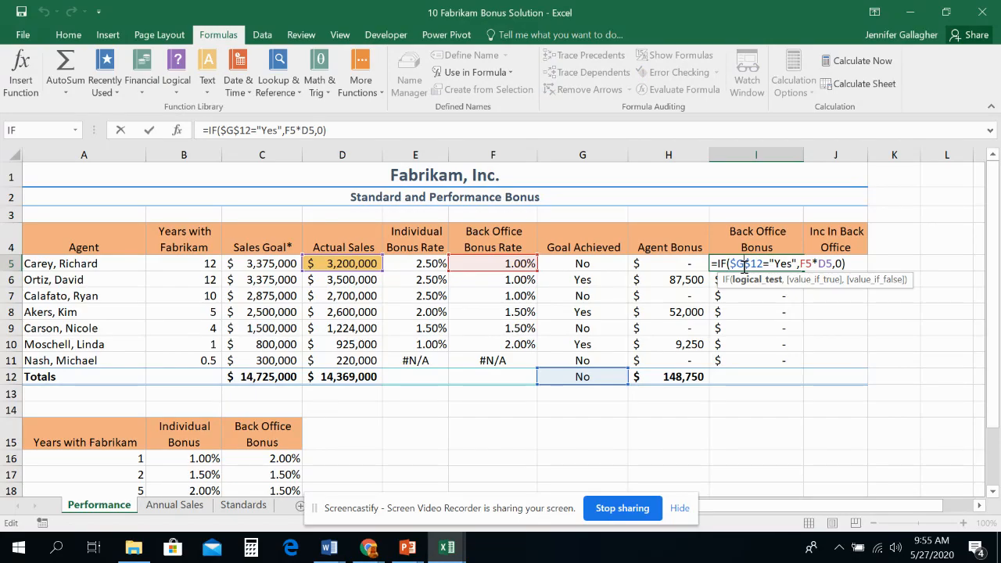
{"action": "key", "text": "Escape"}
{"action": "double_click", "coordinate": [749, 279]}
{"action": "key", "text": "Return"}
{"action": "key", "text": "Return"}
{"action": "key", "text": "Return"}
{"action": "key", "text": "Return"}
{"action": "key", "text": "Return"}
{"action": "left_click", "coordinate": [758, 326]}
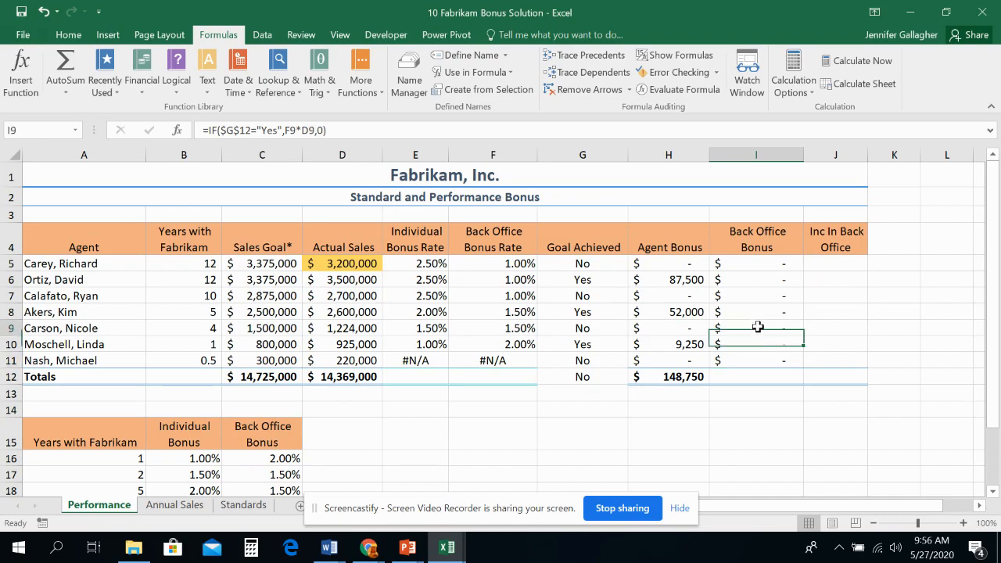
{"action": "double_click", "coordinate": [758, 327]}
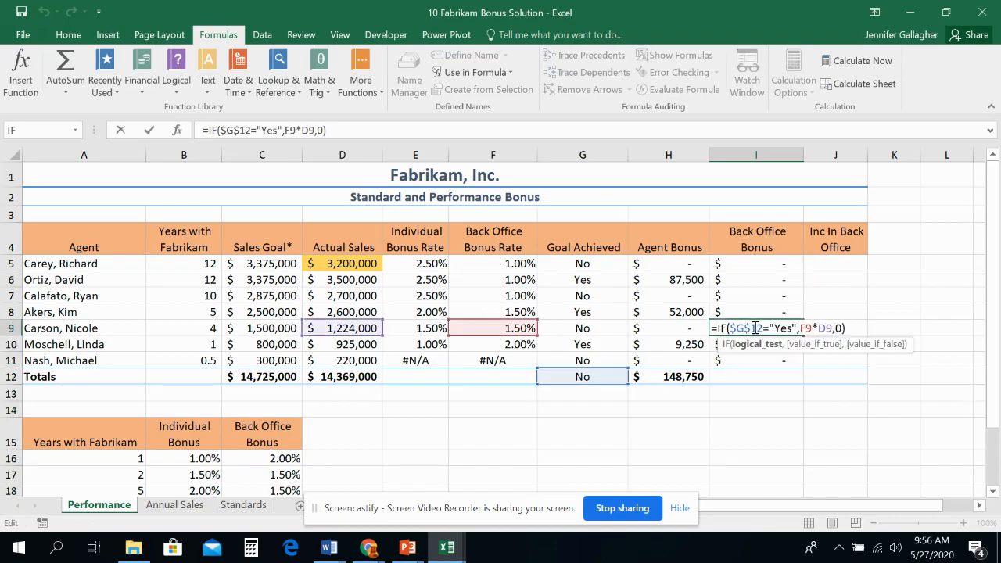
{"action": "key", "text": "Return"}
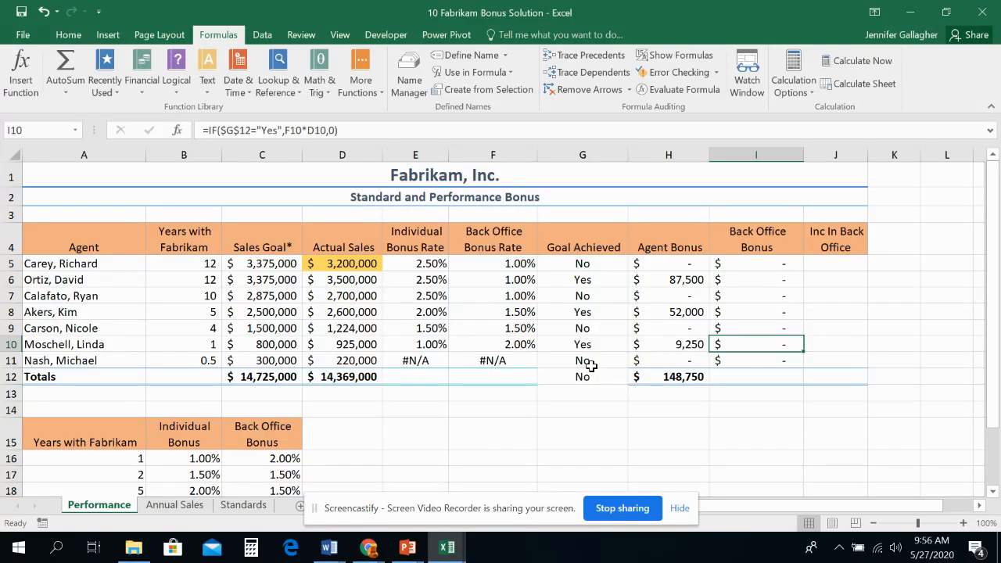
Step: Set the Actual Sales in D5 to 3,900,000 and check the Goal Achieved formula in the Totals row
{"action": "left_click", "coordinate": [348, 263]}
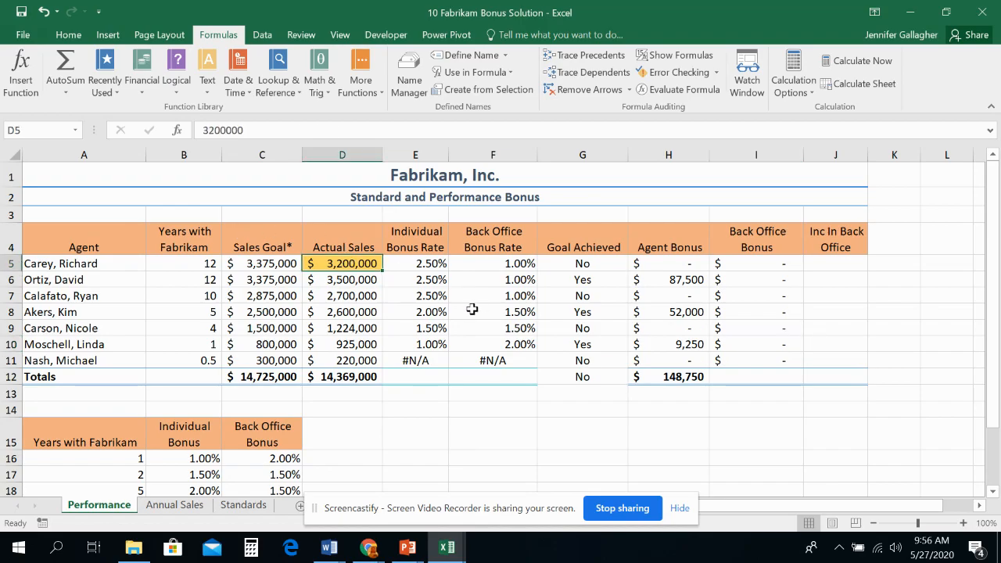
{"action": "type", "text": "3,900,"}
{"action": "type", "text": "000"}
{"action": "key", "text": "Return"}
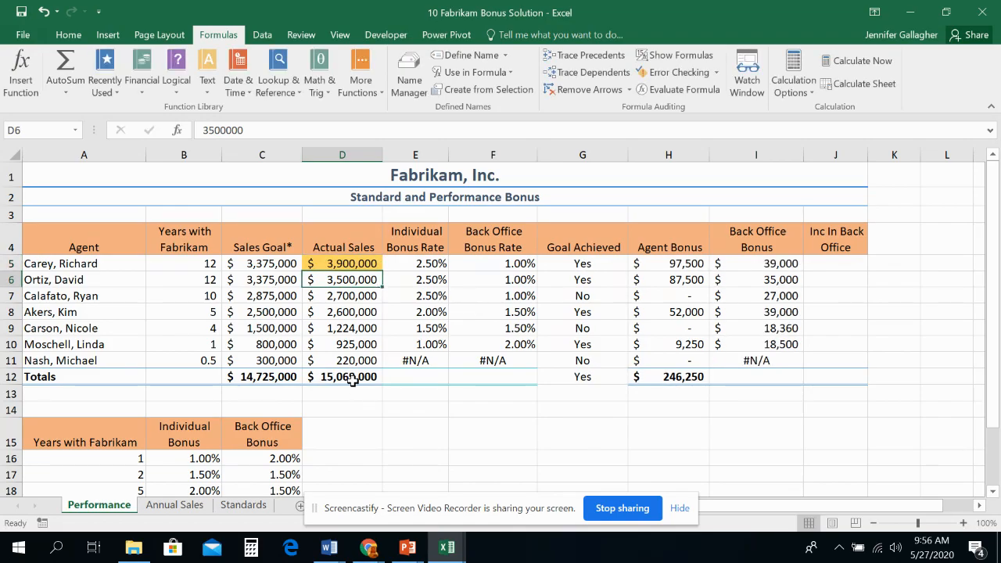
{"action": "left_click", "coordinate": [602, 384]}
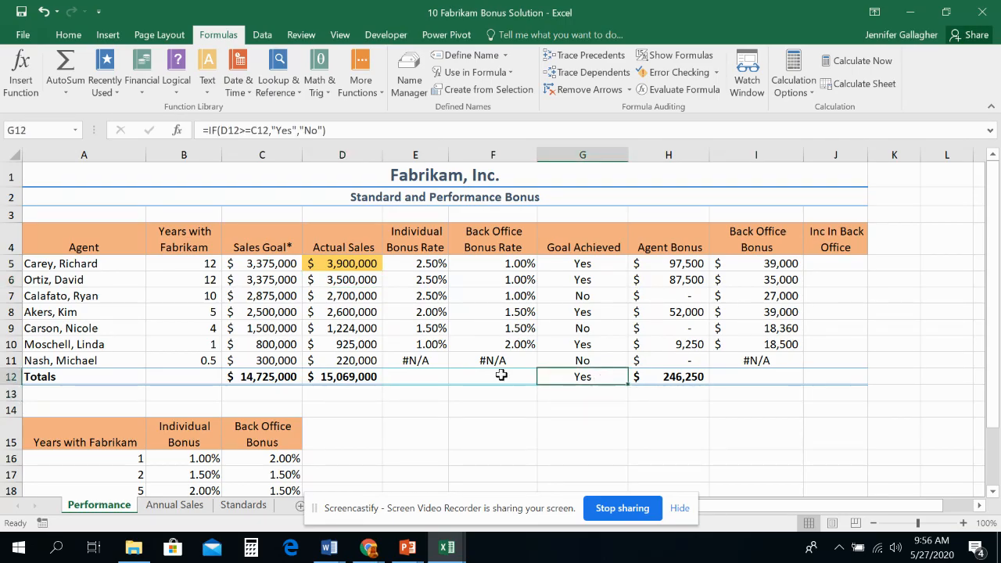
Step: Review the Totals row formulas for Sales Goal, Actual Sales, Agent Bonus and Goal Achieved
{"action": "left_click", "coordinate": [291, 377]}
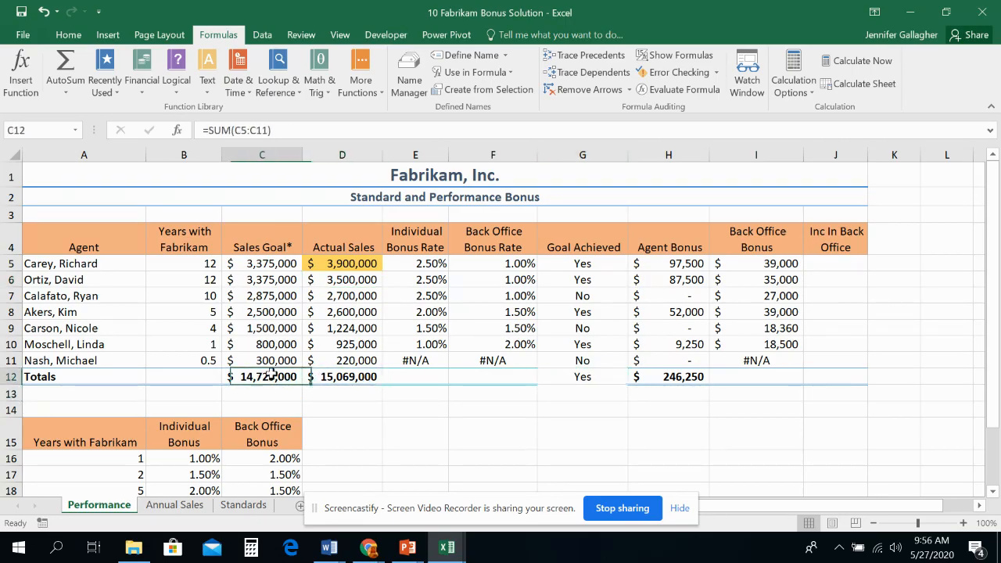
{"action": "left_click", "coordinate": [354, 376]}
{"action": "left_click", "coordinate": [285, 376]}
{"action": "left_click", "coordinate": [648, 380]}
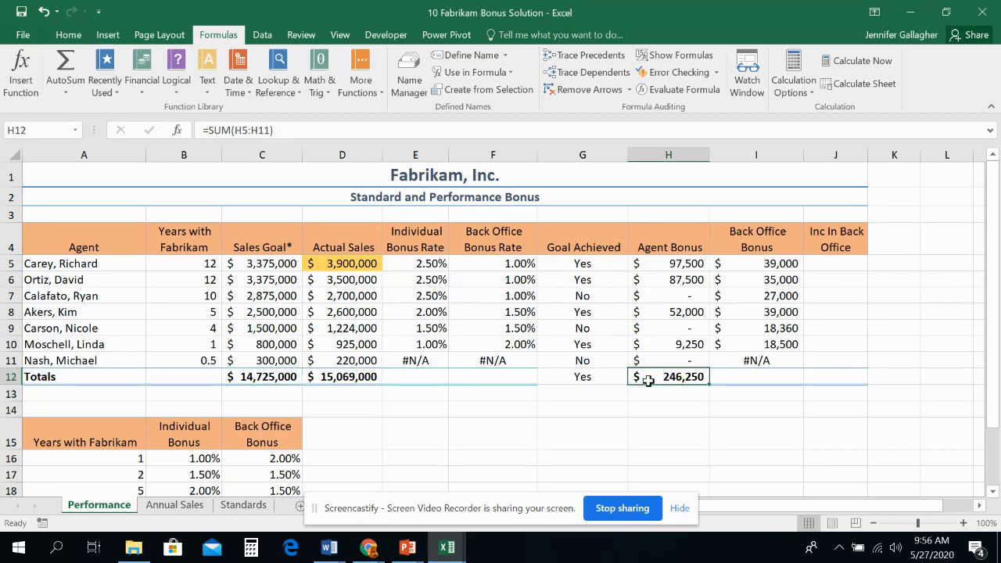
{"action": "left_click", "coordinate": [594, 384]}
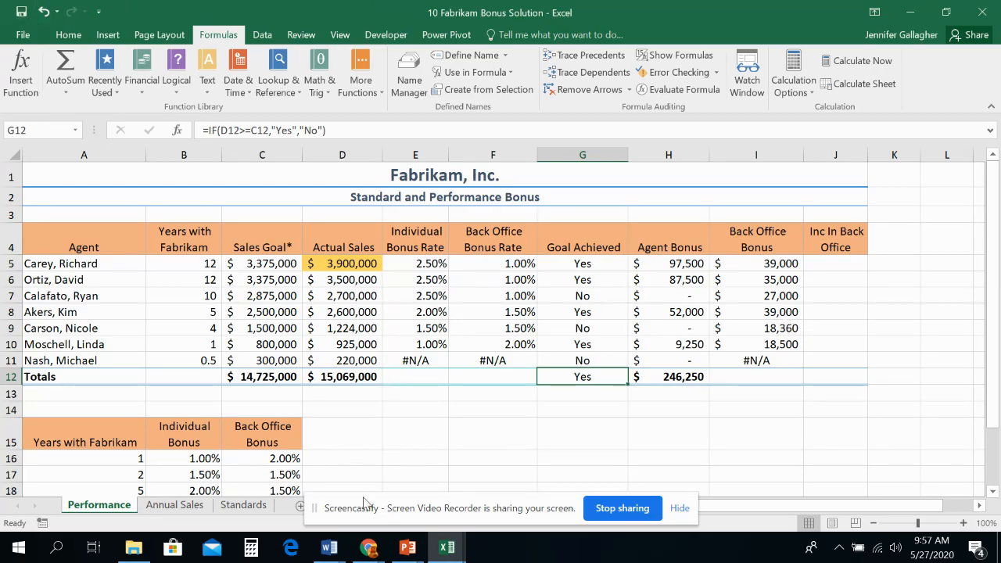
Step: Switch to the L10 Lecture Slides presentation in PowerPoint and read slide 57, Using AND
{"action": "left_click", "coordinate": [408, 548]}
{"action": "left_click", "coordinate": [535, 475]}
{"action": "scroll", "coordinate": [256, 427], "scroll_direction": "down", "scroll_amount": 2}
{"action": "scroll", "coordinate": [258, 429], "scroll_direction": "down", "scroll_amount": 4}
{"action": "left_click", "coordinate": [263, 433]}
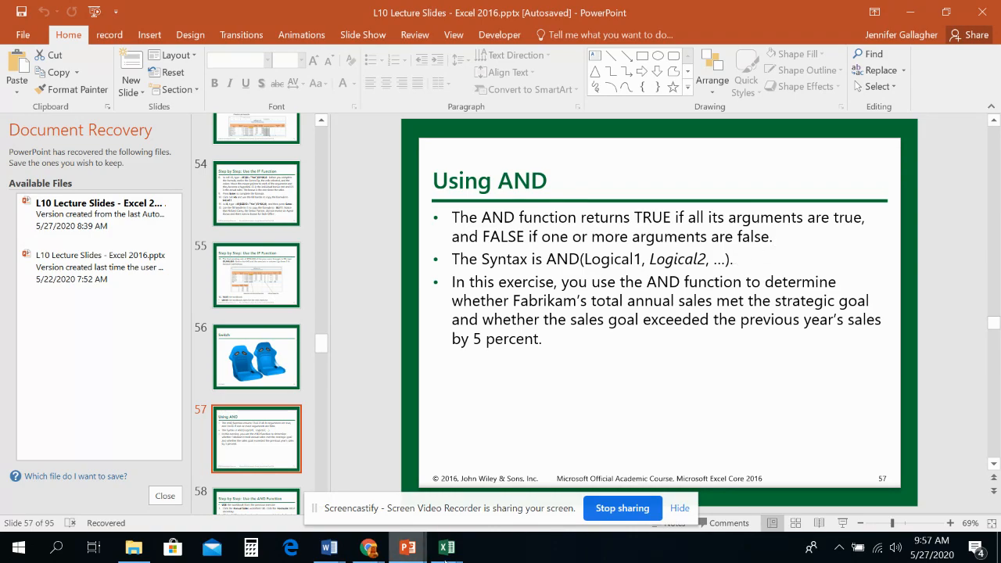
Step: Switch back to the 10 Fabrikam Bonus Solution workbook in Excel and open the Annual Sales sheet
{"action": "mouse_move", "coordinate": [448, 551]}
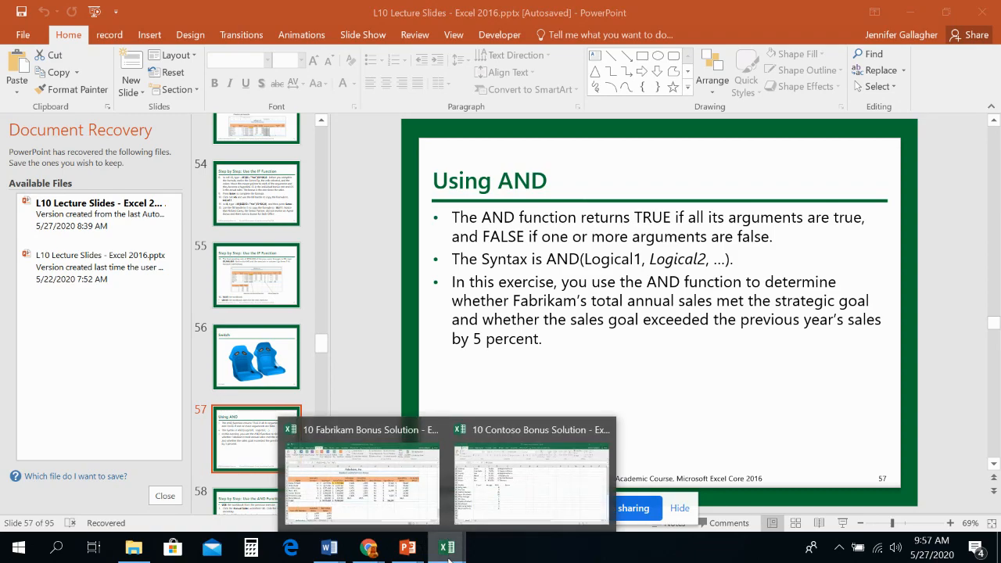
{"action": "left_click", "coordinate": [428, 505]}
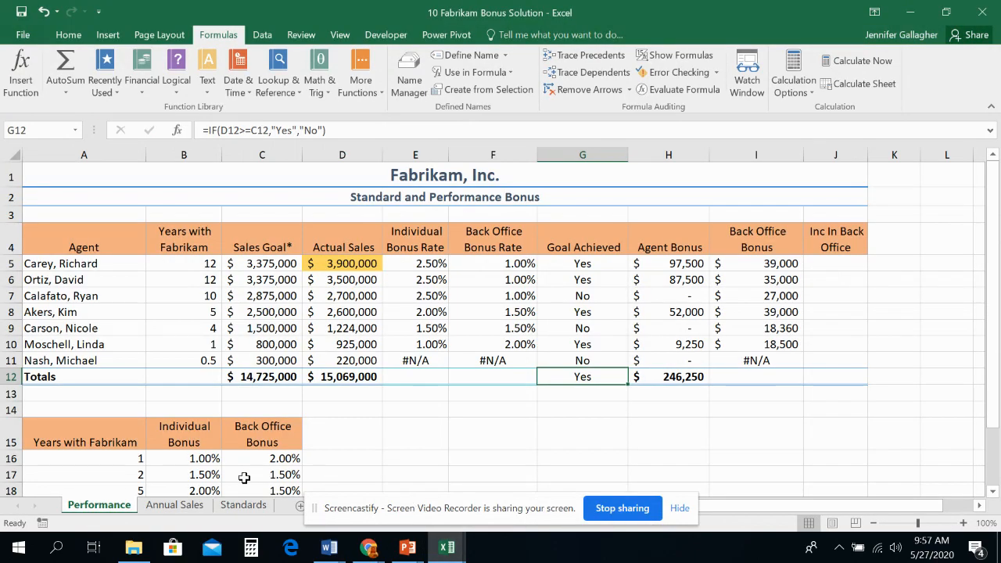
{"action": "left_click", "coordinate": [195, 506]}
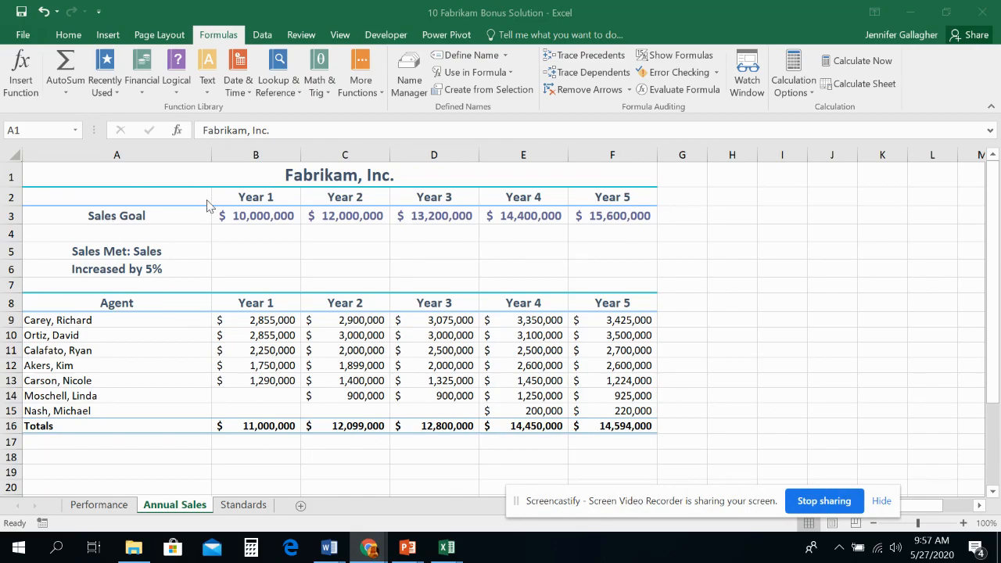
Step: Insert an AND function in B6 that tests whether the Year 1 total meets the sales goal, using B16>=B3
{"action": "left_click", "coordinate": [242, 268]}
{"action": "left_click", "coordinate": [243, 268]}
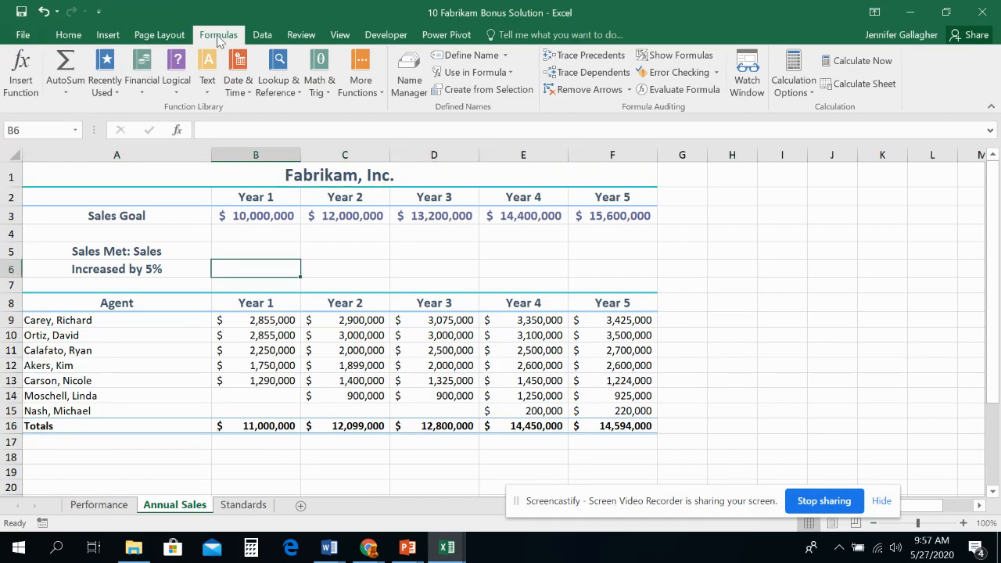
{"action": "left_click", "coordinate": [176, 78]}
{"action": "left_click", "coordinate": [182, 111]}
{"action": "left_click_drag", "start_coordinate": [338, 174], "coordinate": [497, 206]}
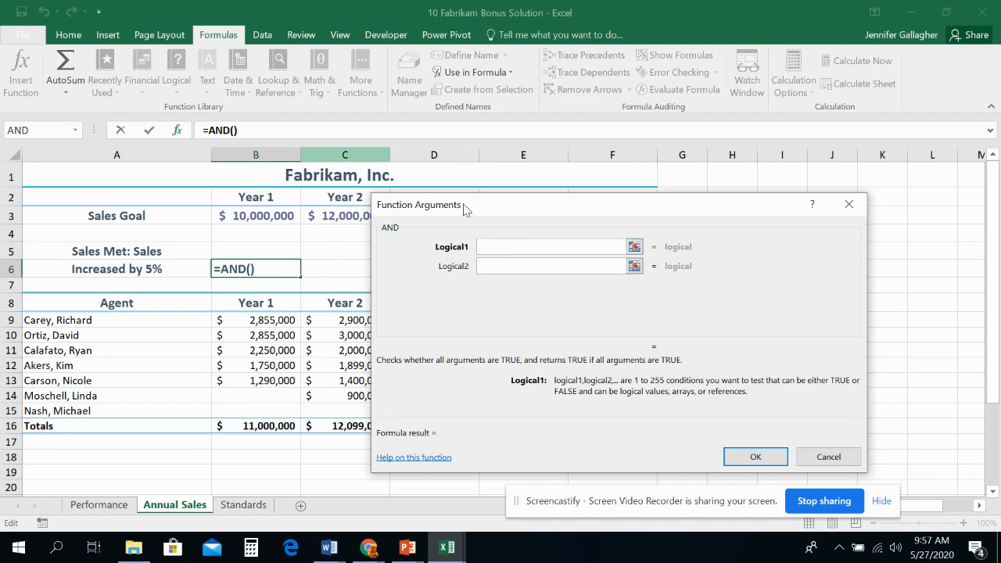
{"action": "left_click_drag", "start_coordinate": [472, 205], "coordinate": [718, 222]}
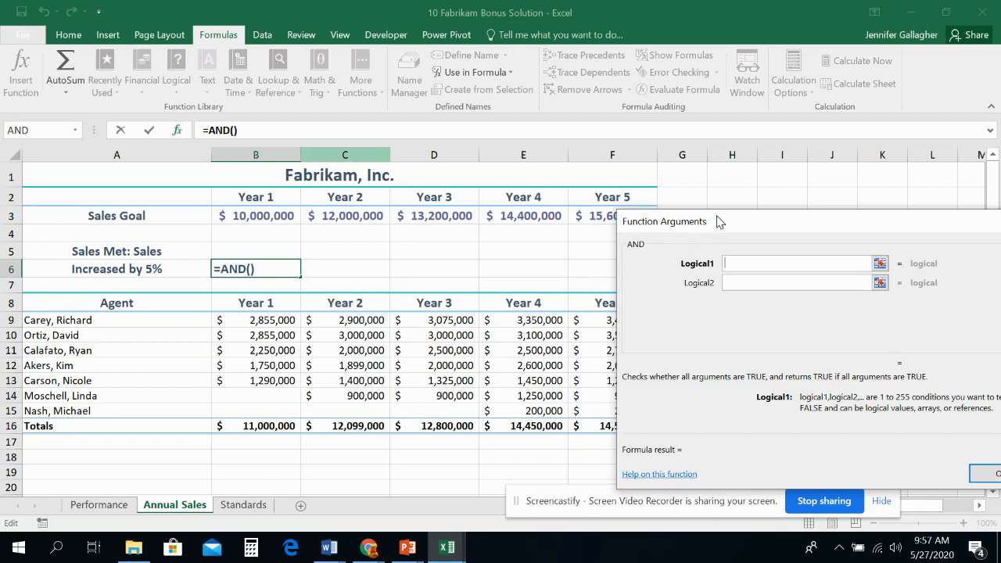
{"action": "left_click_drag", "start_coordinate": [719, 222], "coordinate": [527, 219]}
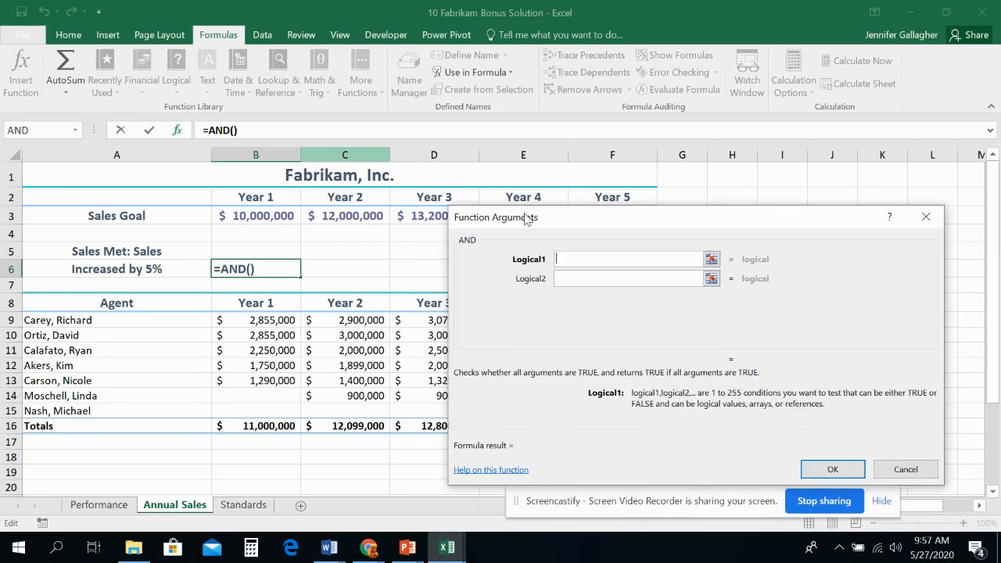
{"action": "left_click", "coordinate": [261, 428]}
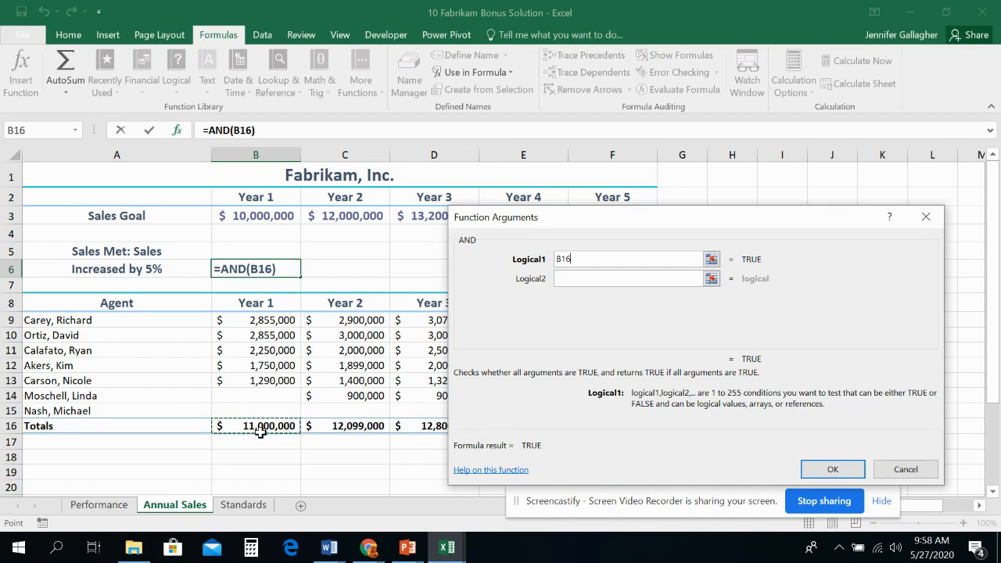
{"action": "type", "text": ">="}
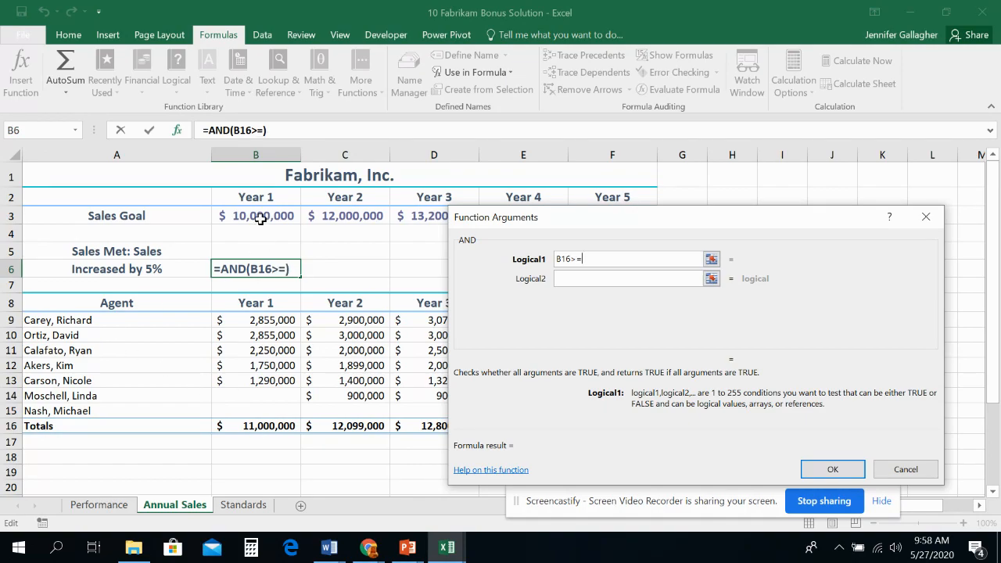
{"action": "left_click", "coordinate": [260, 213]}
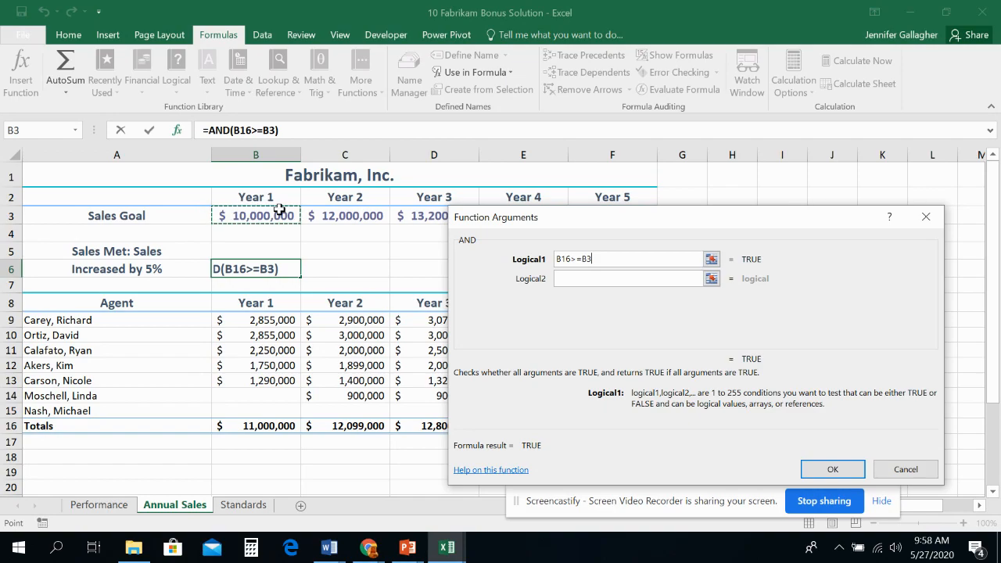
{"action": "left_click", "coordinate": [817, 475]}
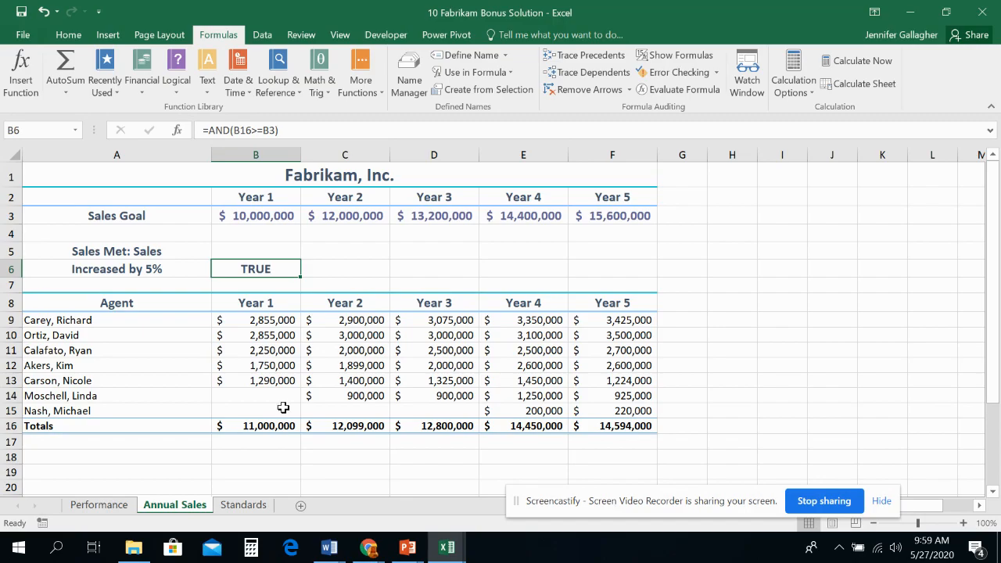
Step: Start an AND function in C6 with C16>=C3 as its first logical condition
{"action": "left_click", "coordinate": [334, 269]}
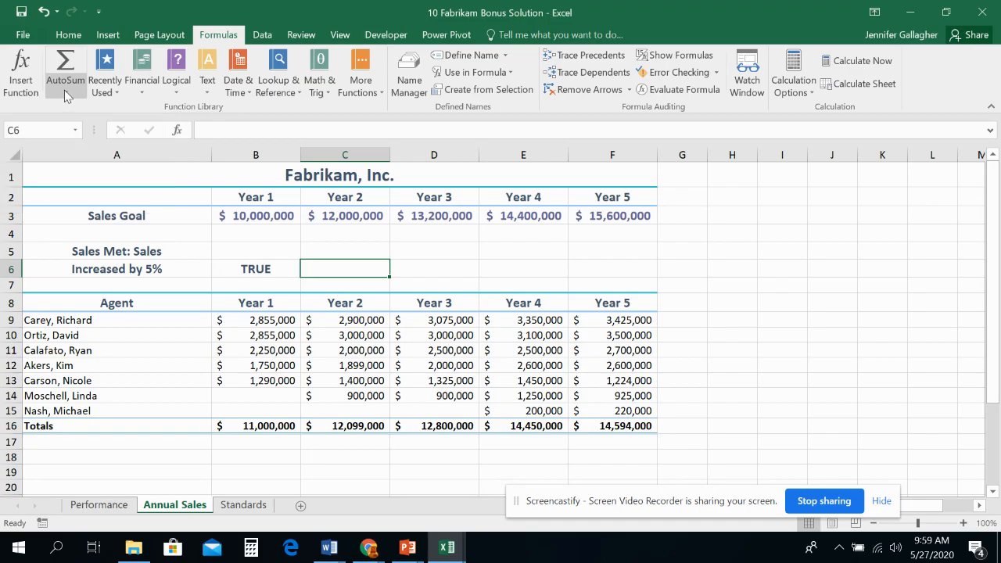
{"action": "left_click", "coordinate": [105, 93]}
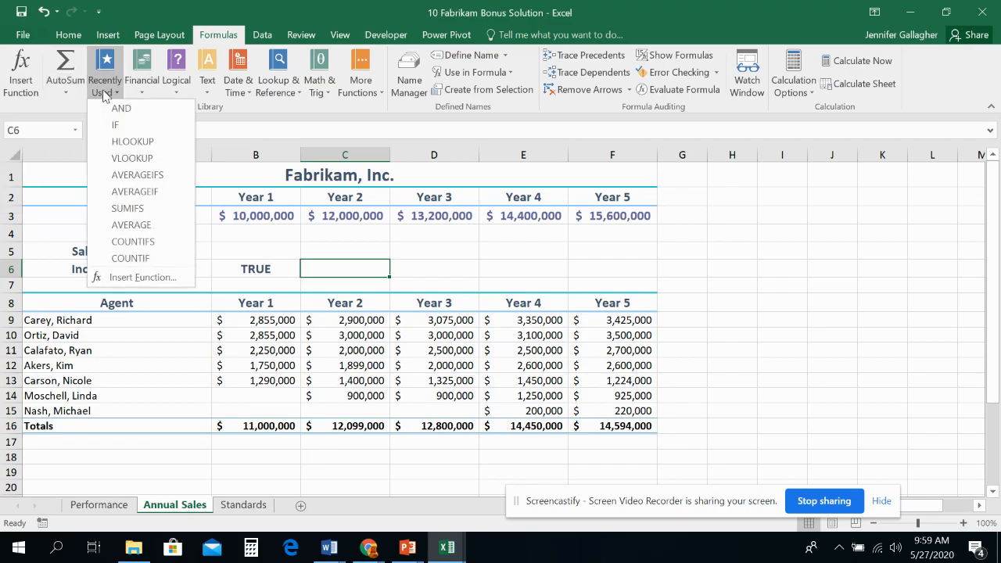
{"action": "left_click", "coordinate": [118, 108]}
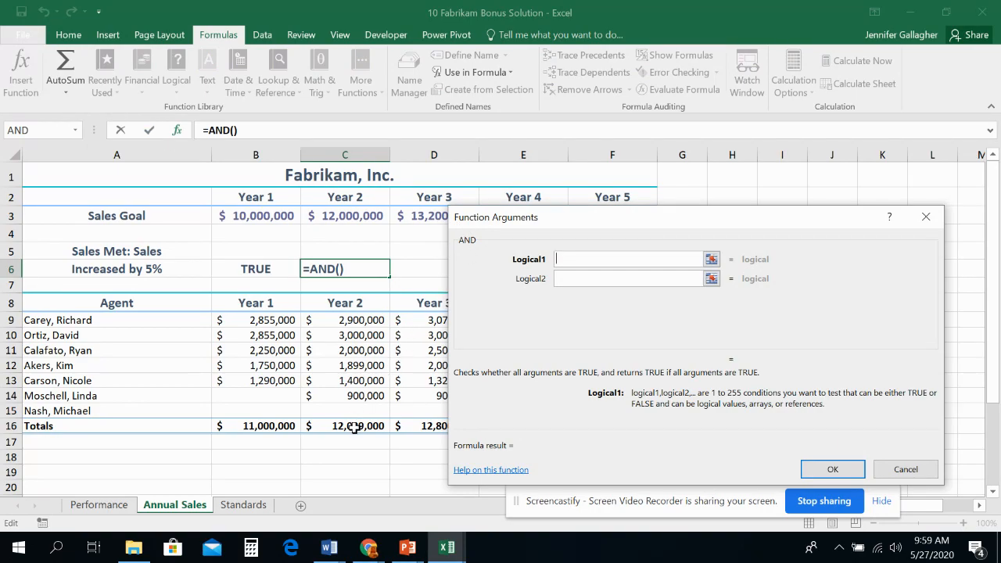
{"action": "left_click", "coordinate": [354, 427]}
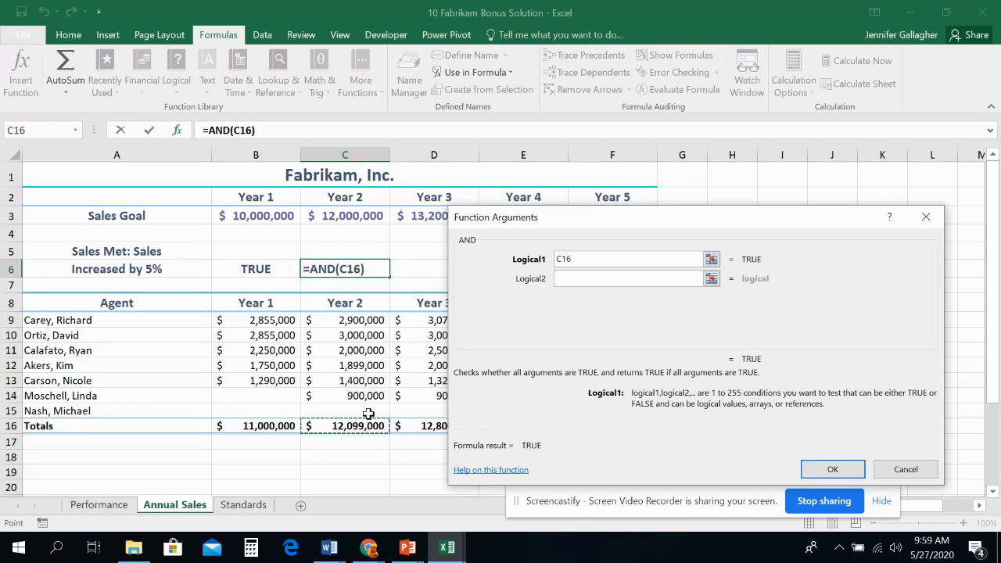
{"action": "type", "text": ">=C3"}
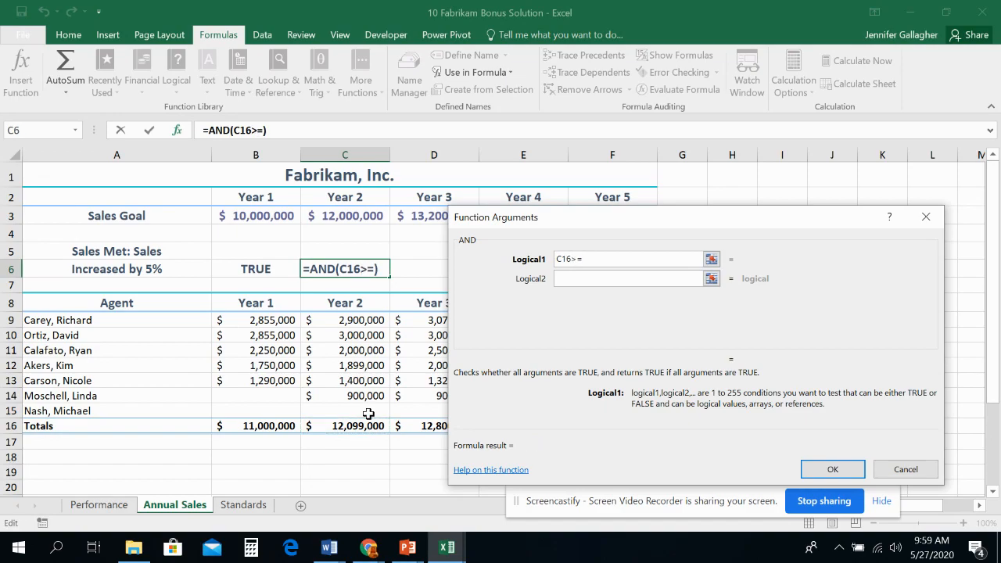
{"action": "left_click", "coordinate": [337, 218]}
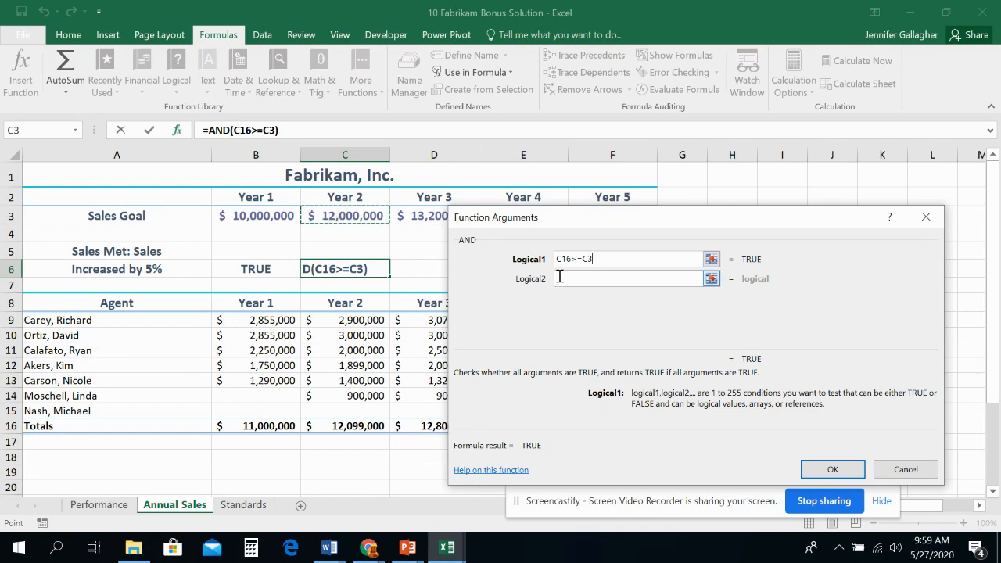
Step: Add C16>=B16*1.05 as the second condition of C6's AND function, and copy the finished formula across through F6
{"action": "left_click", "coordinate": [559, 279]}
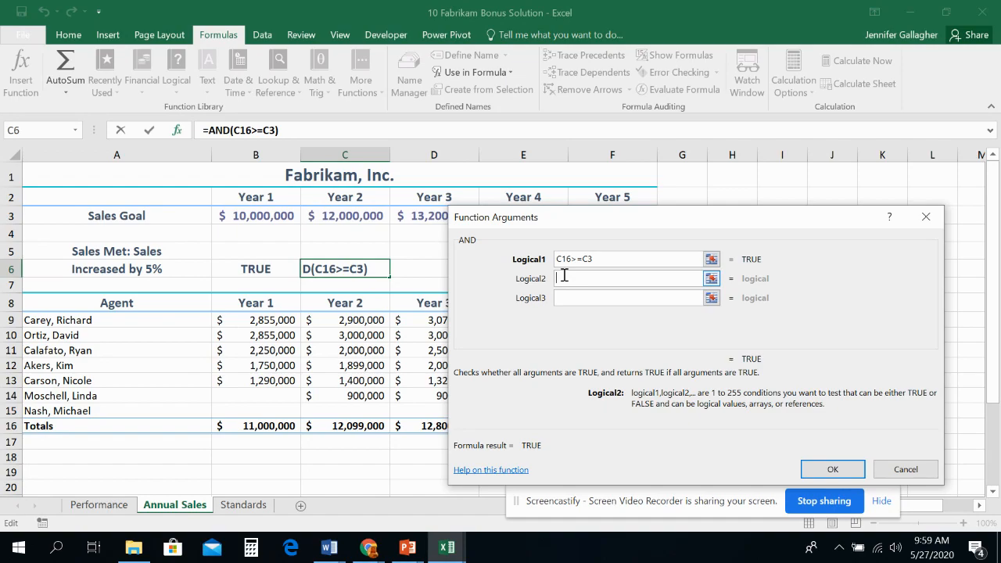
{"action": "left_click", "coordinate": [354, 427]}
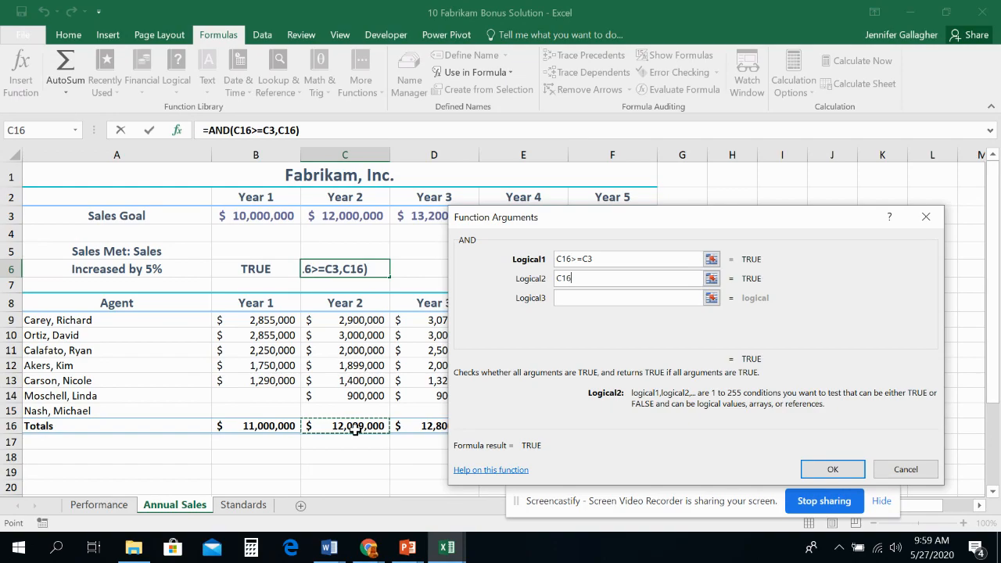
{"action": "type", "text": ">="}
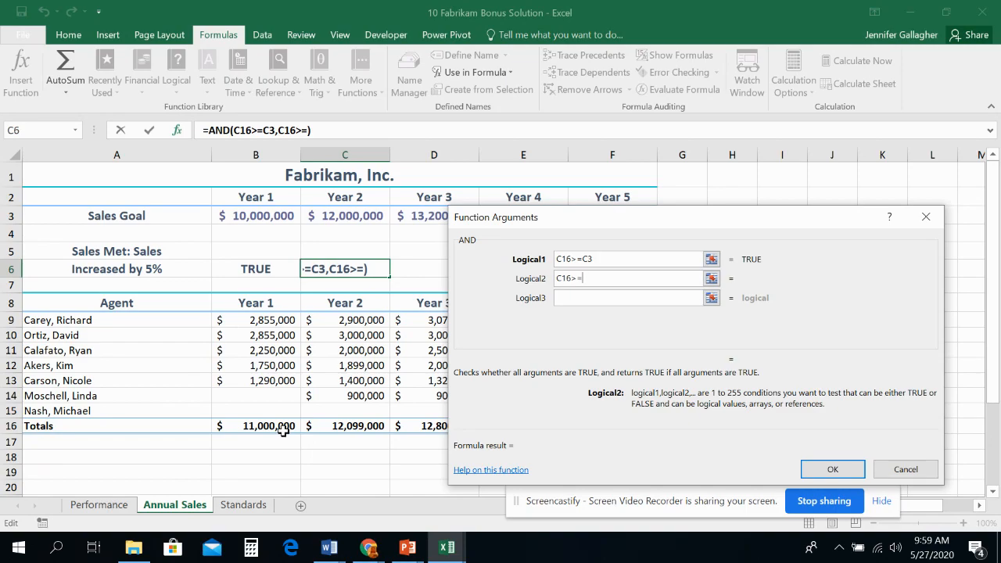
{"action": "left_click", "coordinate": [235, 425]}
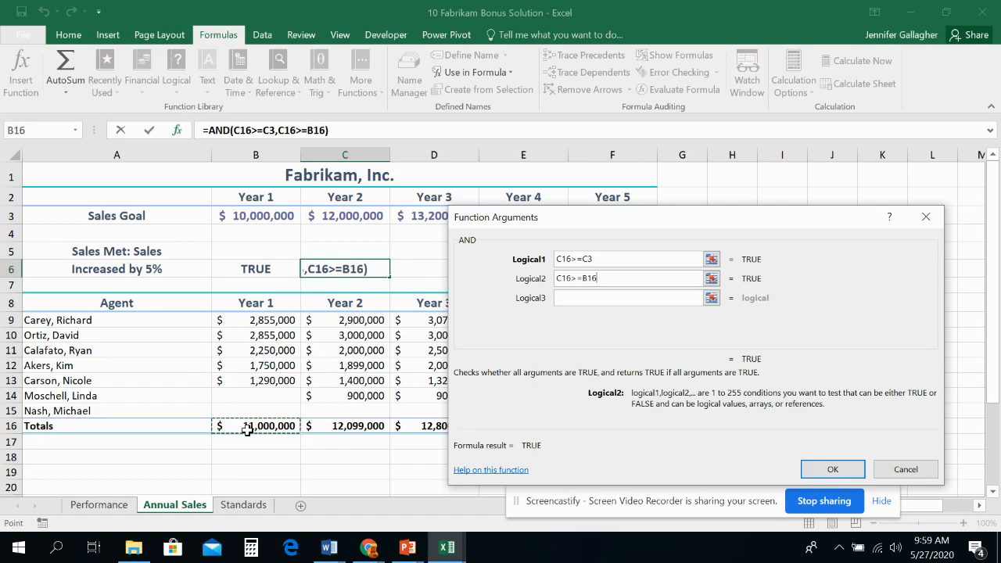
{"action": "type", "text": "*"}
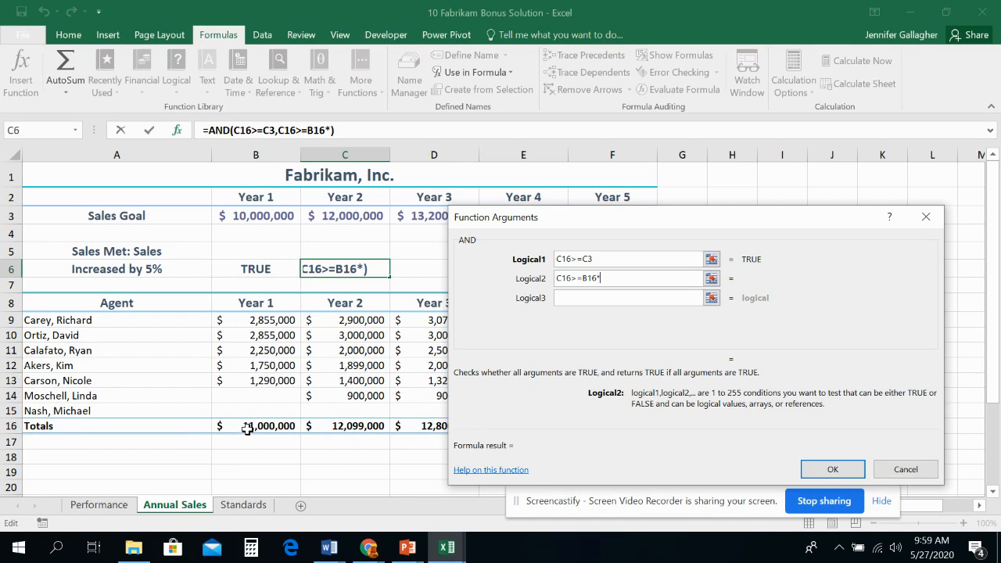
{"action": "type", "text": "1.05"}
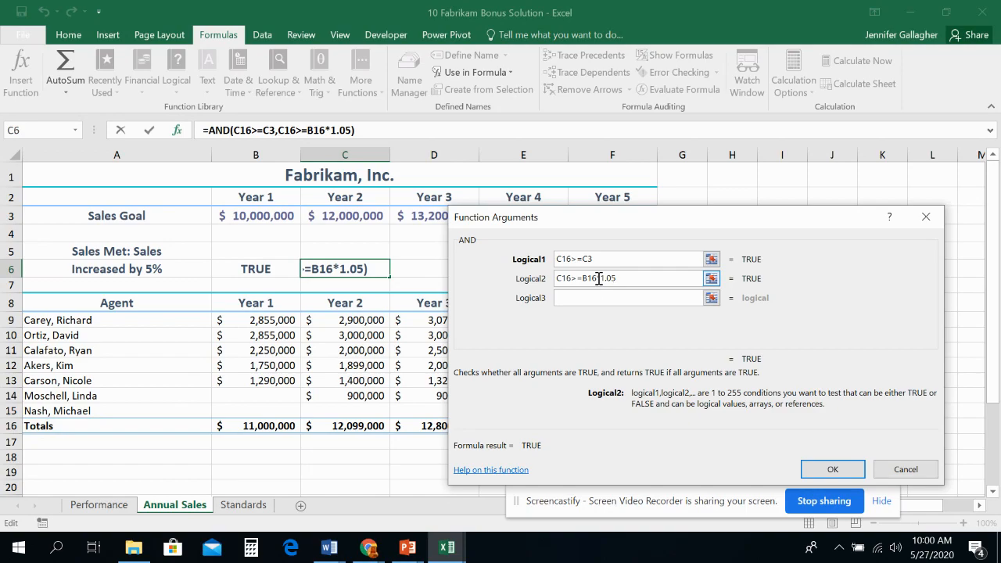
{"action": "left_click", "coordinate": [835, 471]}
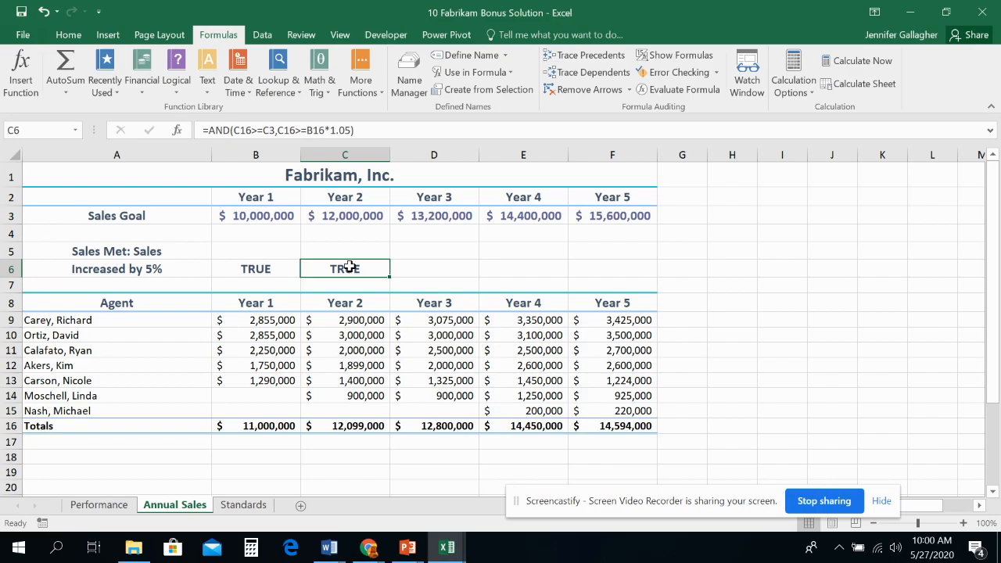
{"action": "left_click_drag", "start_coordinate": [392, 277], "coordinate": [643, 279]}
Step: Examine the cell references in the copied AND formulas in D6, E6 and F6
{"action": "left_click", "coordinate": [456, 268]}
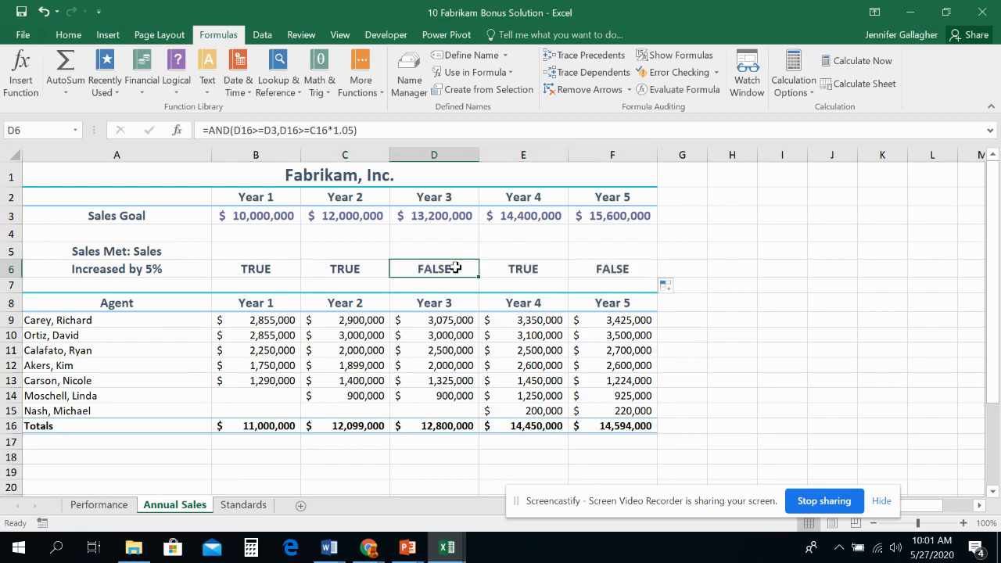
{"action": "double_click", "coordinate": [456, 268]}
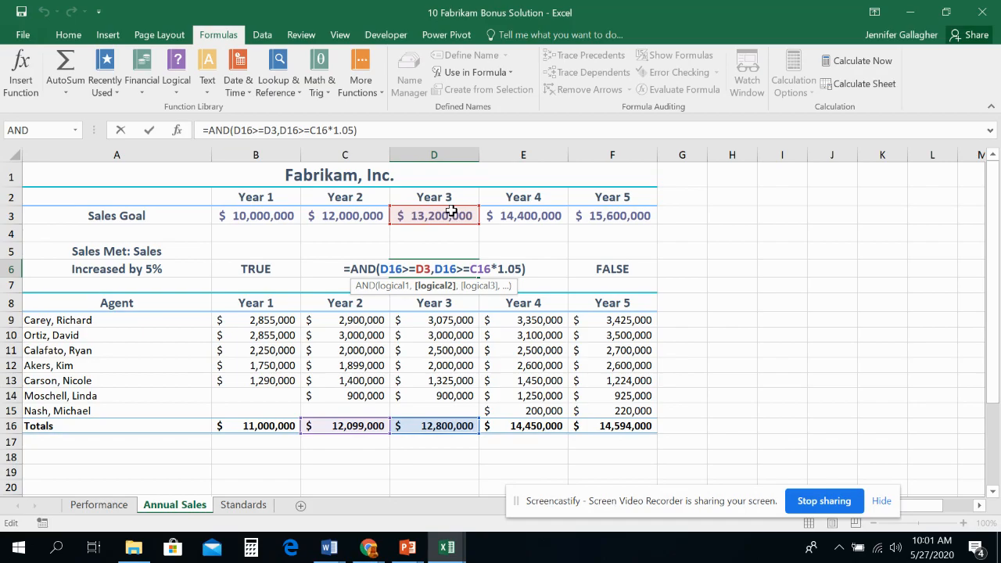
{"action": "key", "text": "Return"}
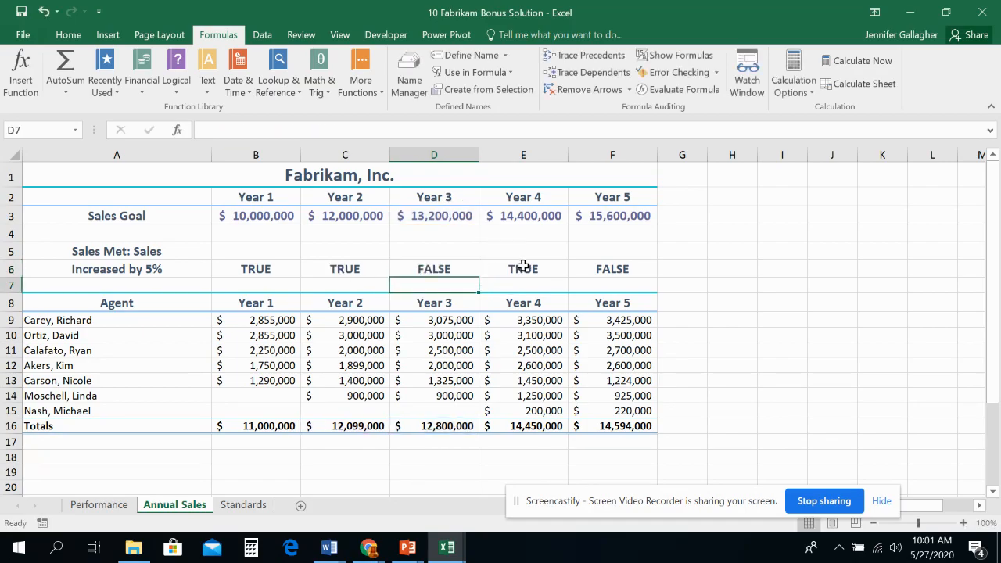
{"action": "left_click", "coordinate": [524, 270]}
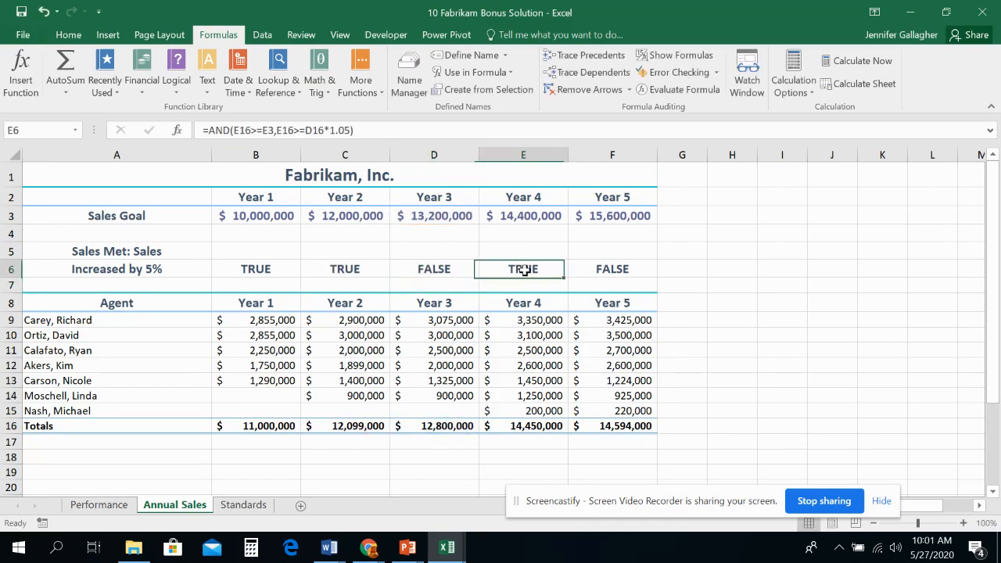
{"action": "double_click", "coordinate": [602, 269]}
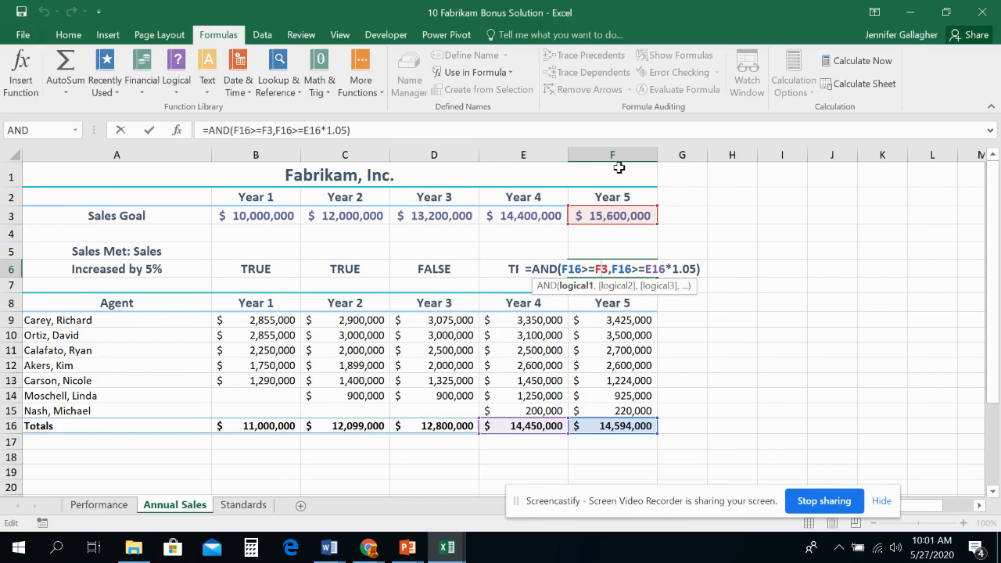
{"action": "key", "text": "Return"}
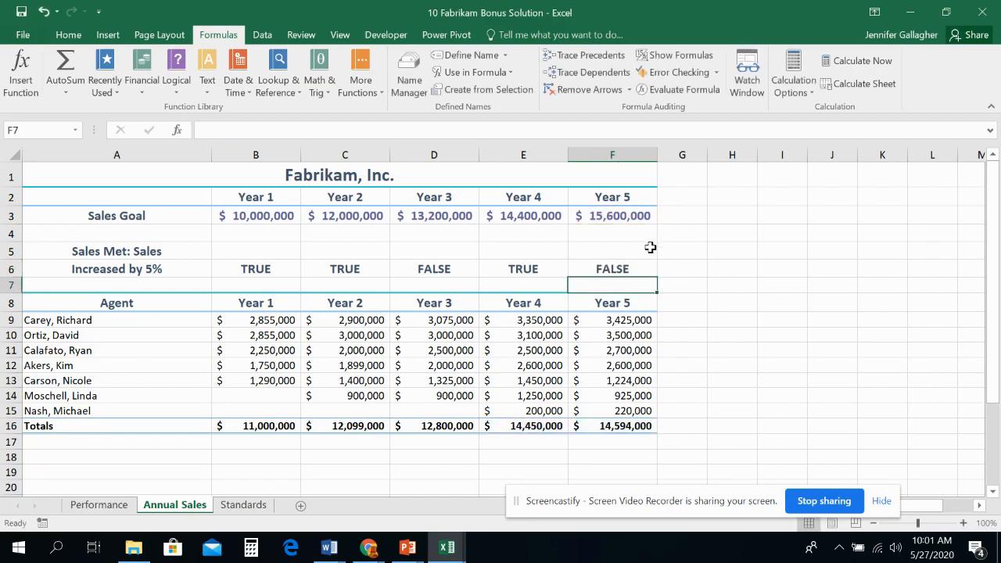